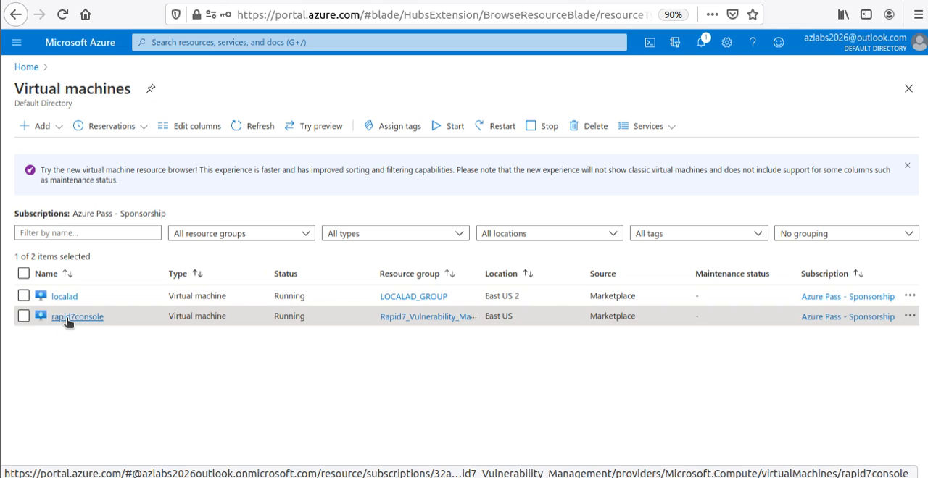
# - Open the rapid7console virtual machine and find its Reset password page by searching for "pass"
pyautogui.click(69, 320)
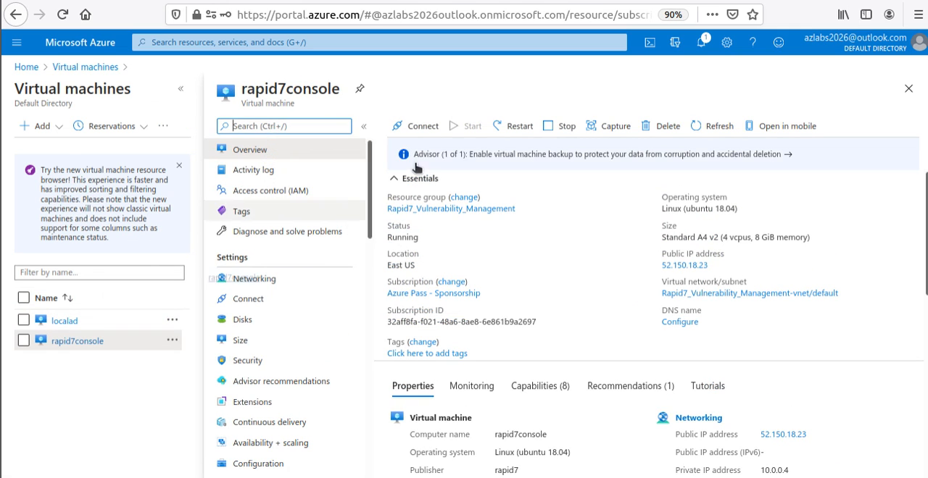
pyautogui.scroll(-5, 362, 271)
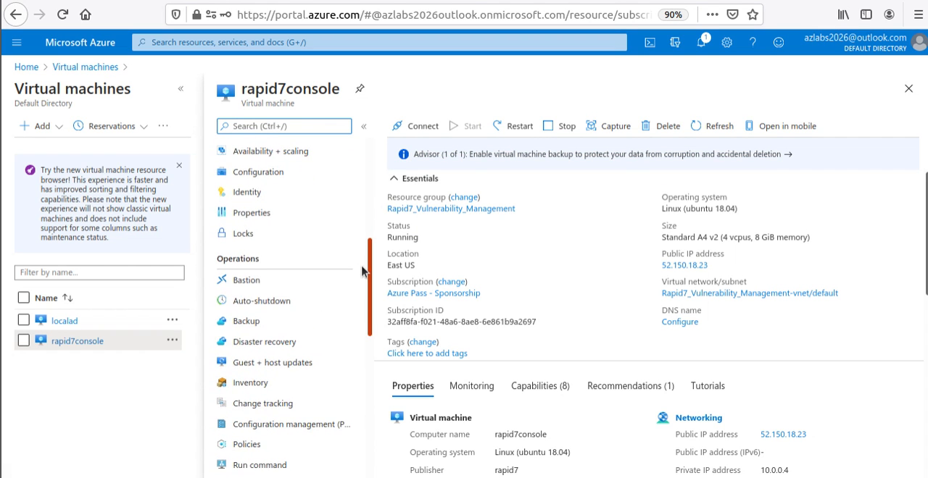
pyautogui.scroll(-10, 363, 271)
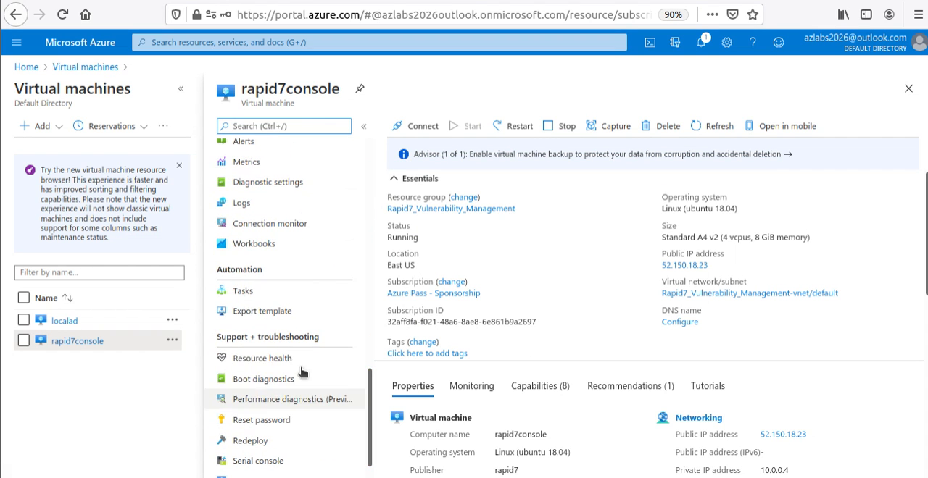
pyautogui.scroll(-1, 282, 336)
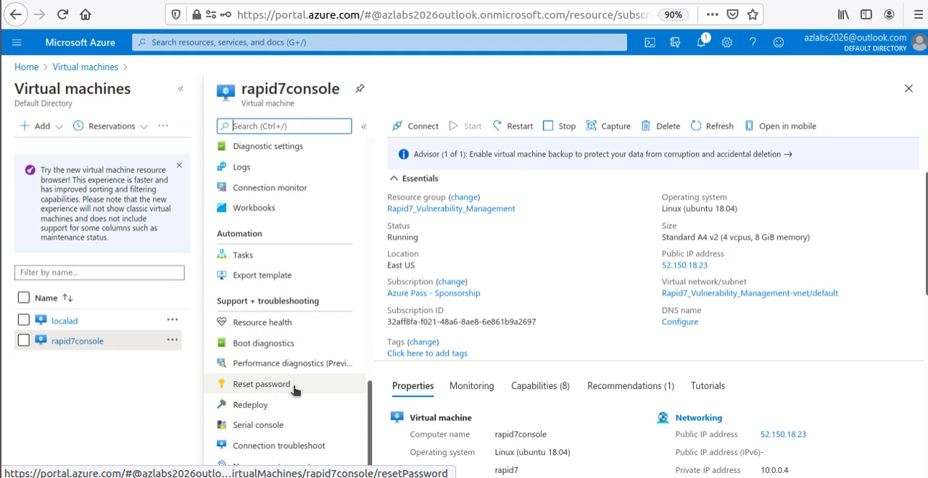
pyautogui.scroll(6, 294, 388)
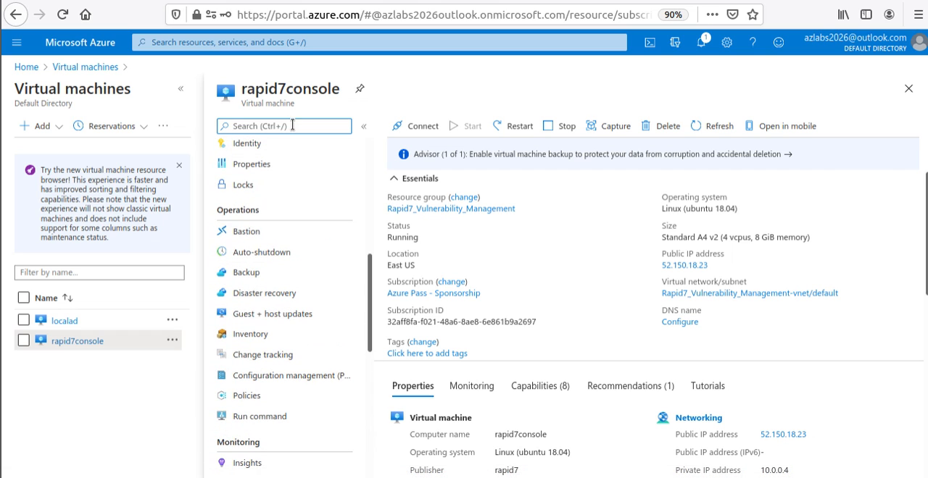
pyautogui.write('pass')
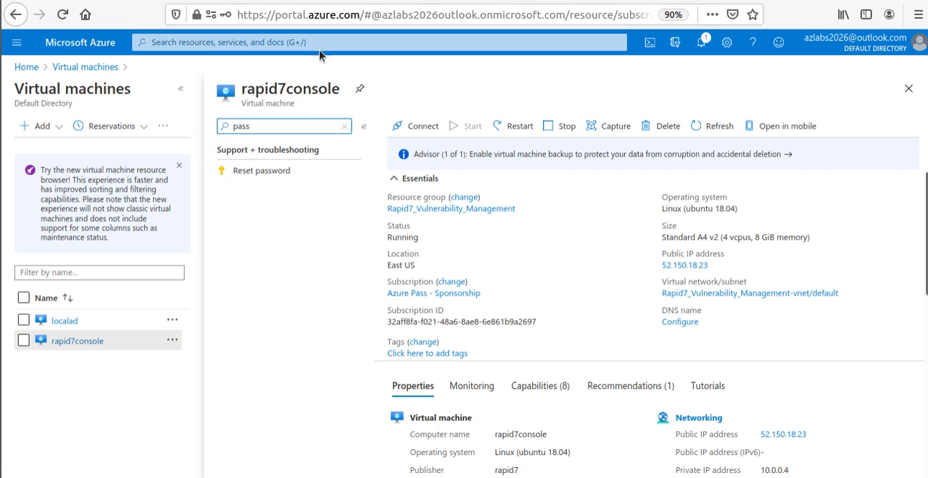
pyautogui.click(264, 172)
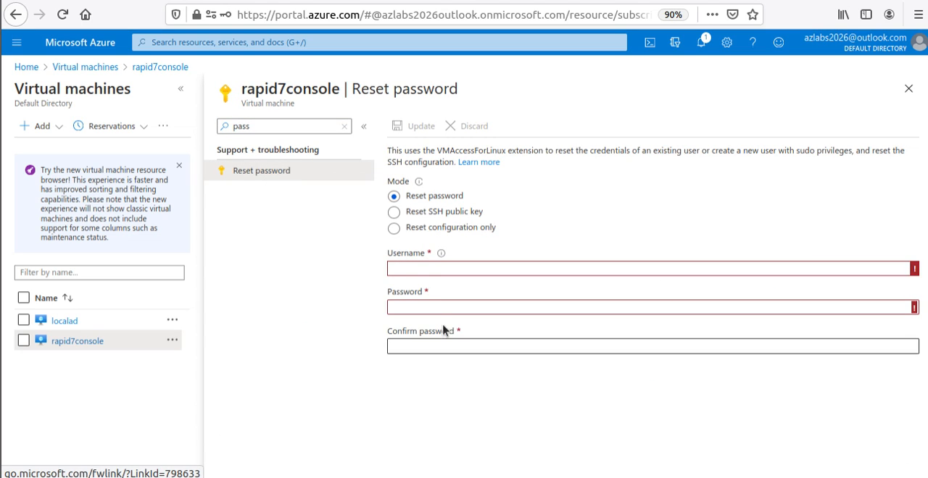
# - Reset the credentials for username student2 by entering and confirming the account password, and submit the update
pyautogui.click(445, 266)
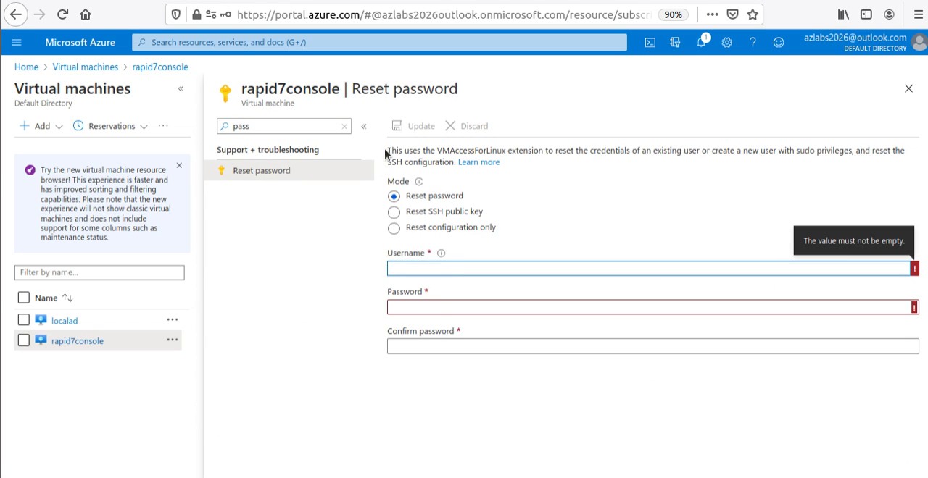
pyautogui.moveTo(387, 152); pyautogui.dragTo(449, 167)
pyautogui.click(431, 267)
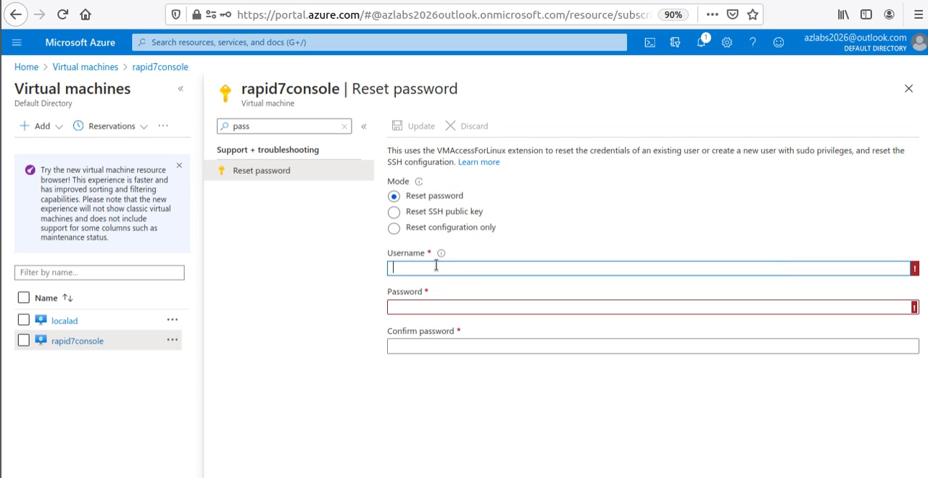
pyautogui.write('student2')
pyautogui.press('Tab')
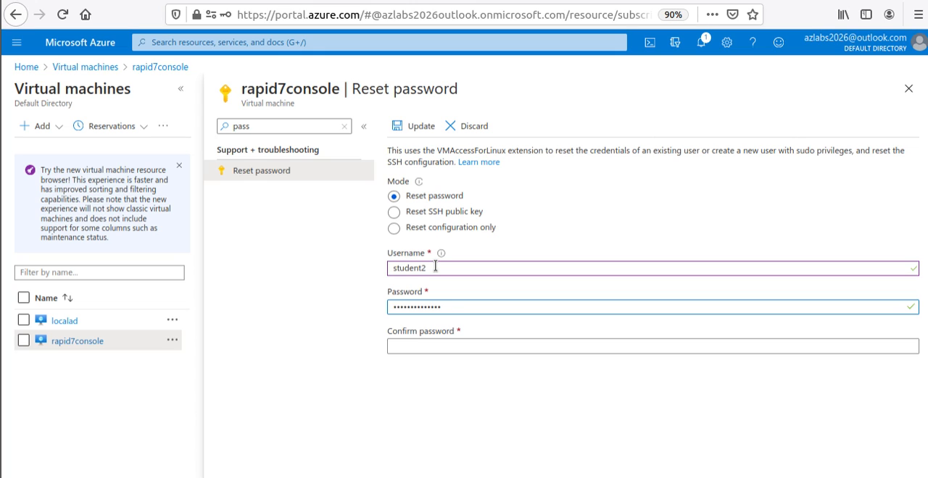
pyautogui.press('Tab')
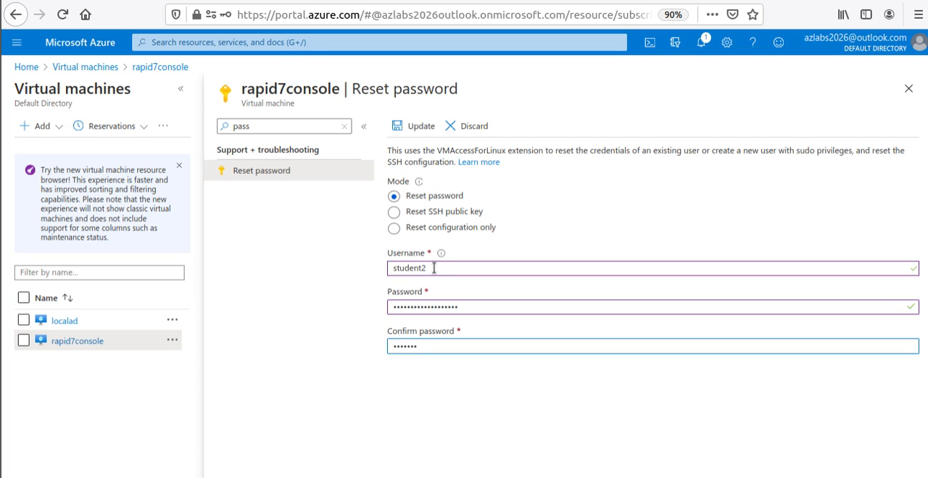
pyautogui.write('••')
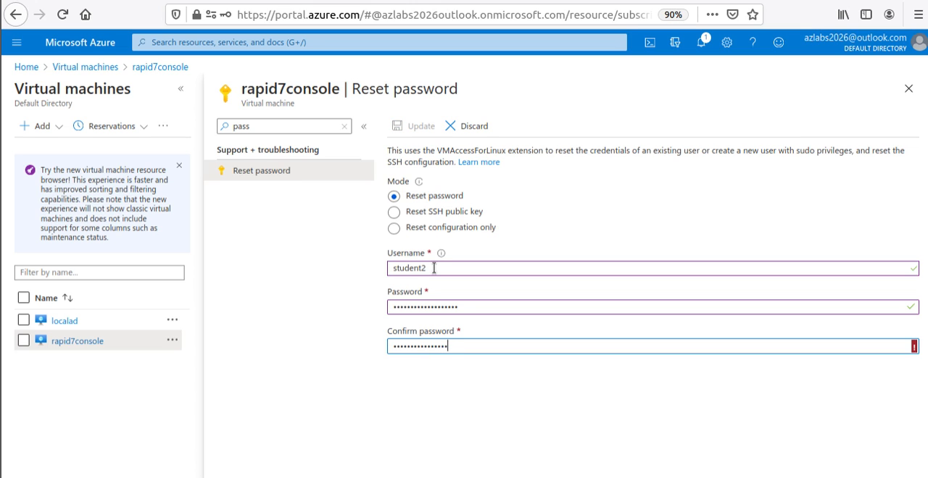
pyautogui.write('•')
pyautogui.click(424, 129)
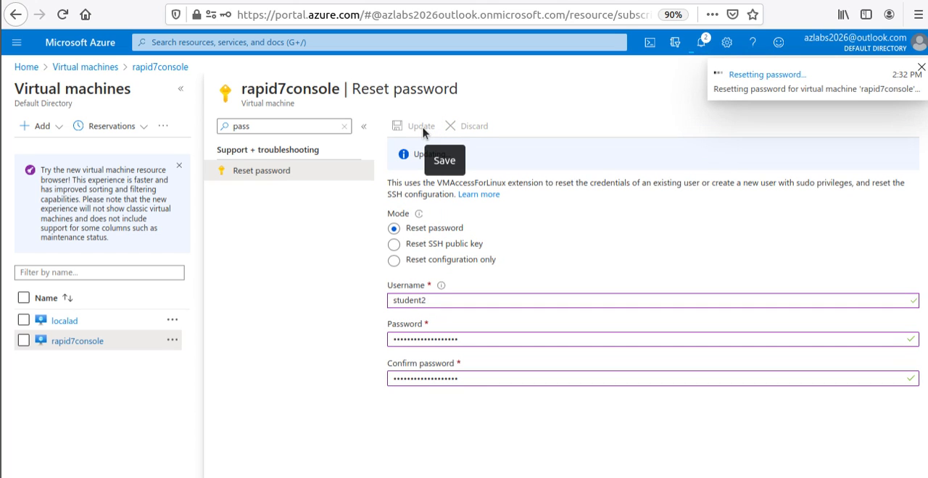
# - Check the notifications for the status of the rapid7console password reset and the earlier reset attempts
pyautogui.click(700, 43)
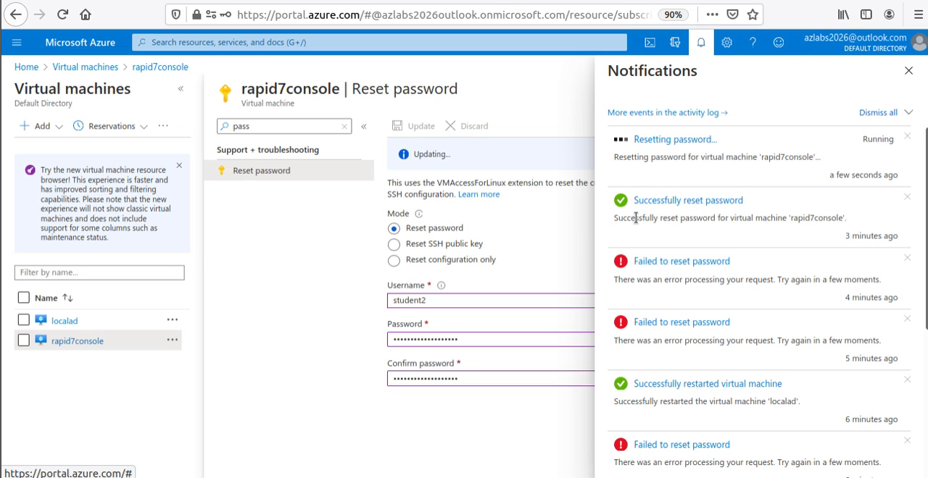
pyautogui.moveTo(752, 202); pyautogui.dragTo(674, 203)
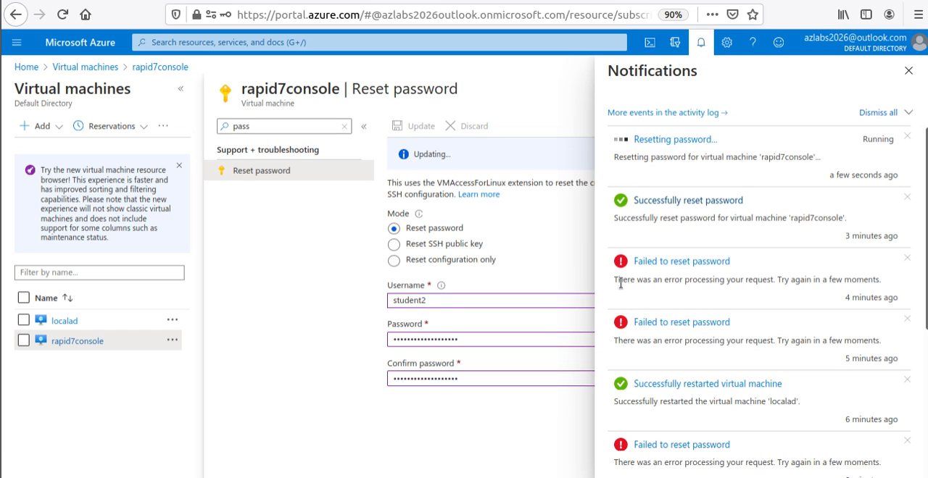
pyautogui.moveTo(614, 279); pyautogui.dragTo(785, 279)
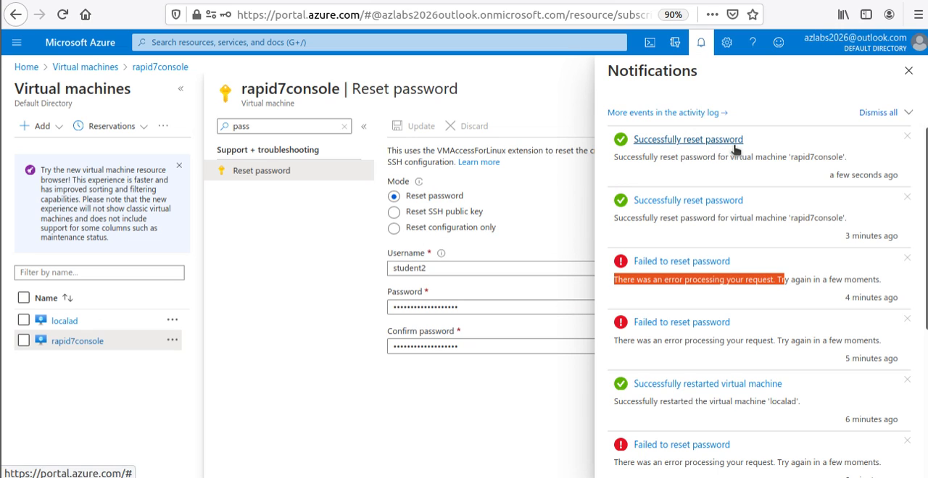
# - View the Reset SSH public key mode, discard the unsaved edits and return to the rapid7console overview to copy its public IP address
pyautogui.click(519, 210)
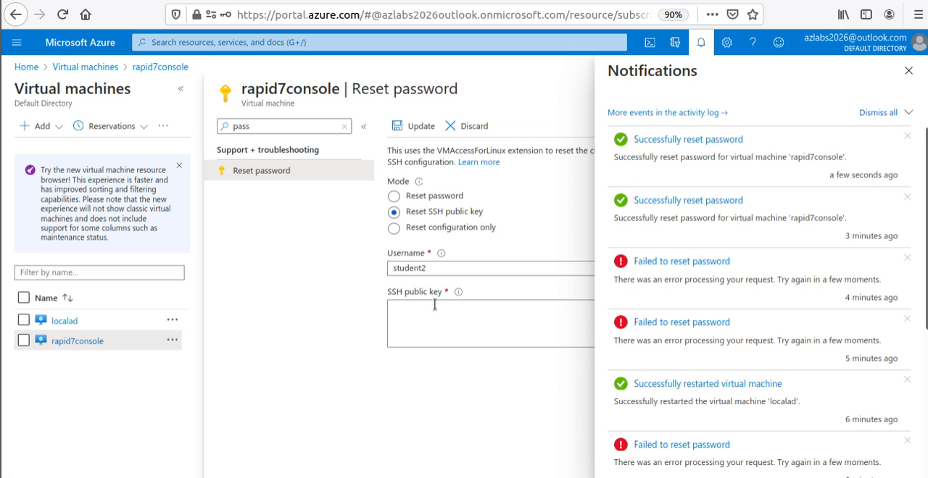
pyautogui.click(79, 344)
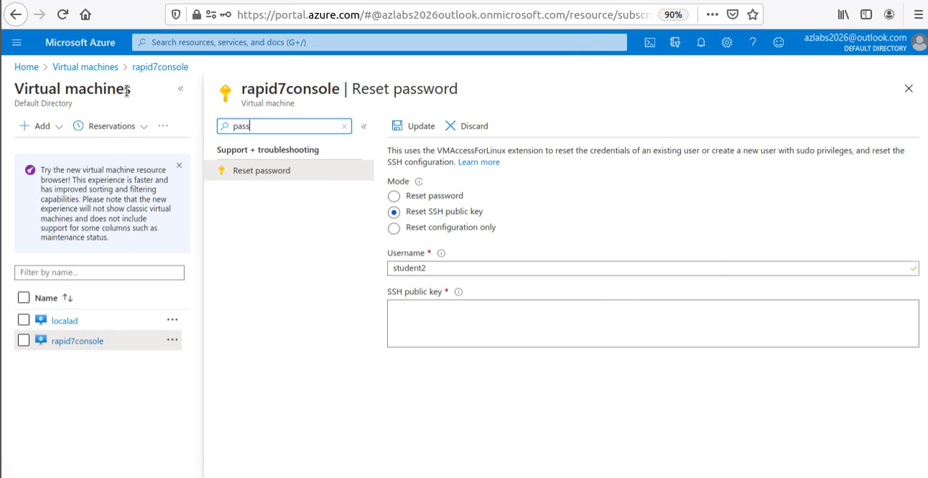
pyautogui.click(361, 128)
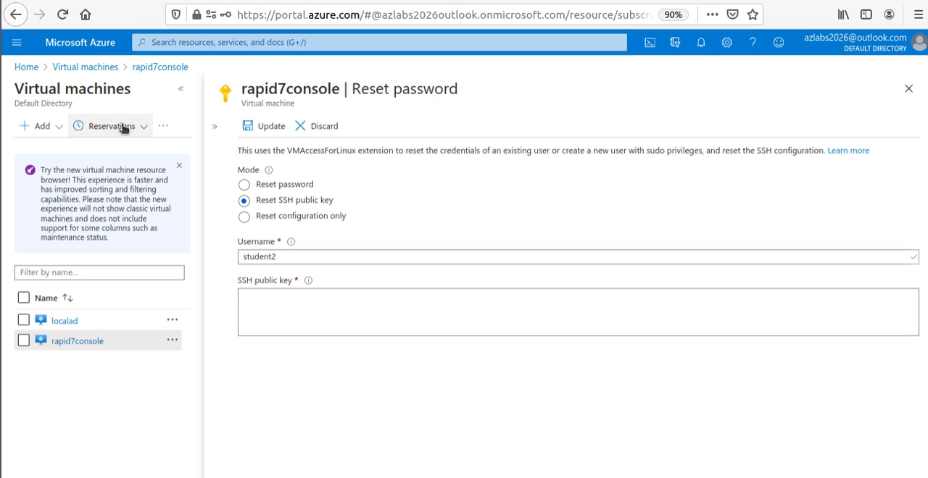
pyautogui.click(147, 67)
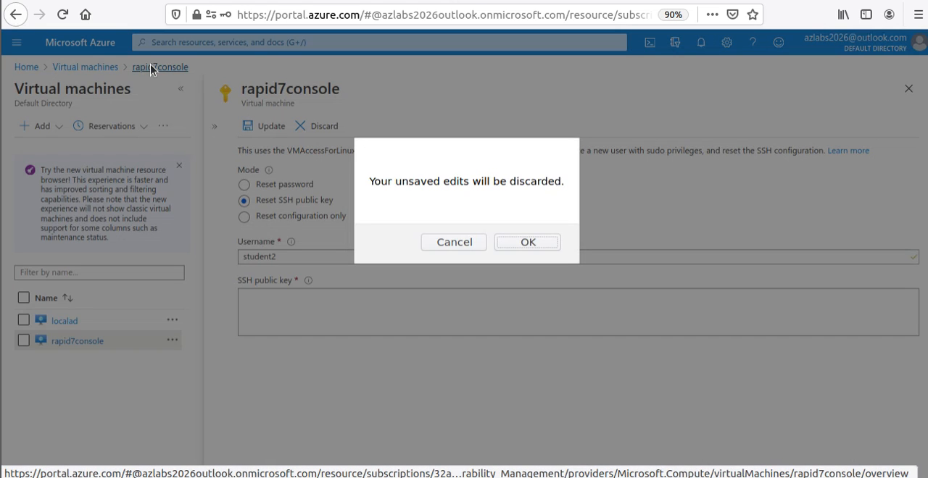
pyautogui.click(551, 246)
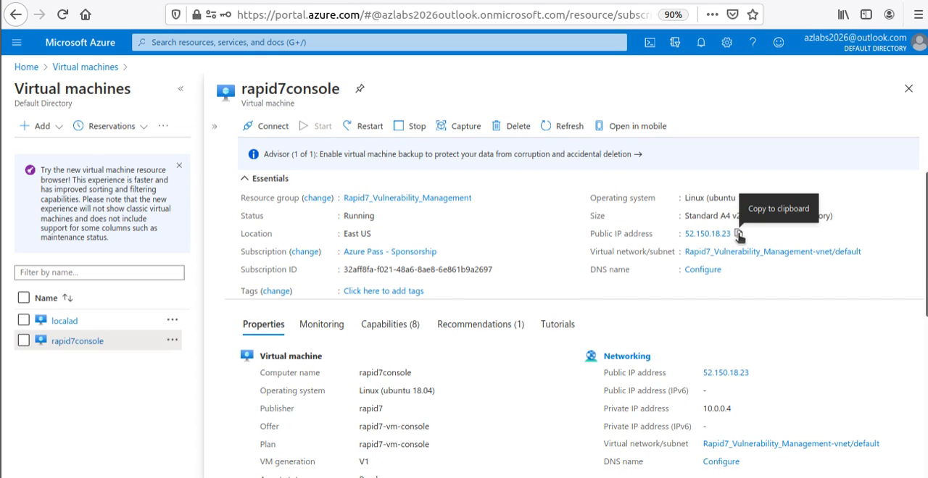
# - Switch to the terminal and start an SSH command with "ssh student2@" at a cleared prompt
pyautogui.click(0, 257)
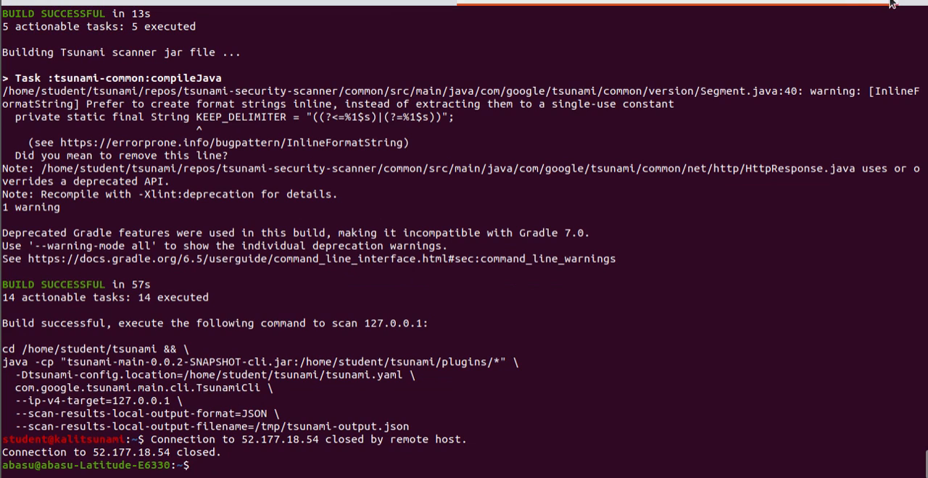
pyautogui.hotkey('ctrl', 'l')
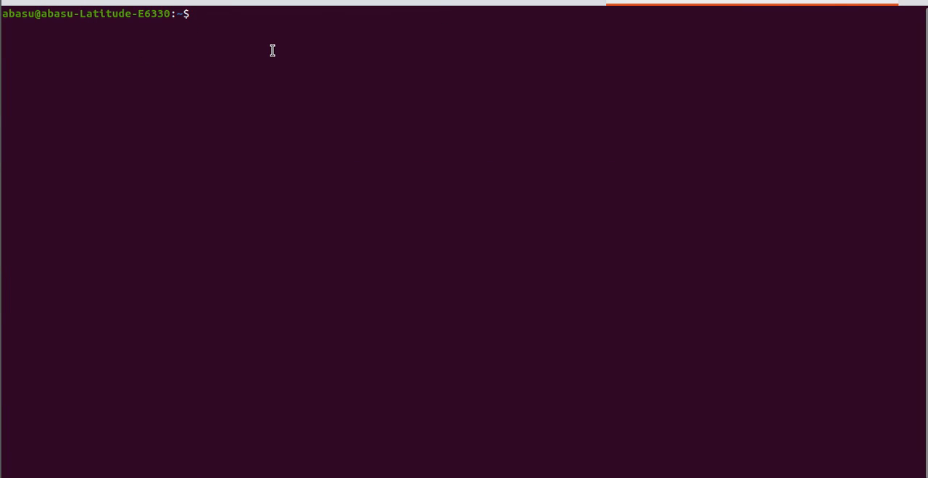
pyautogui.write('ssh student2')
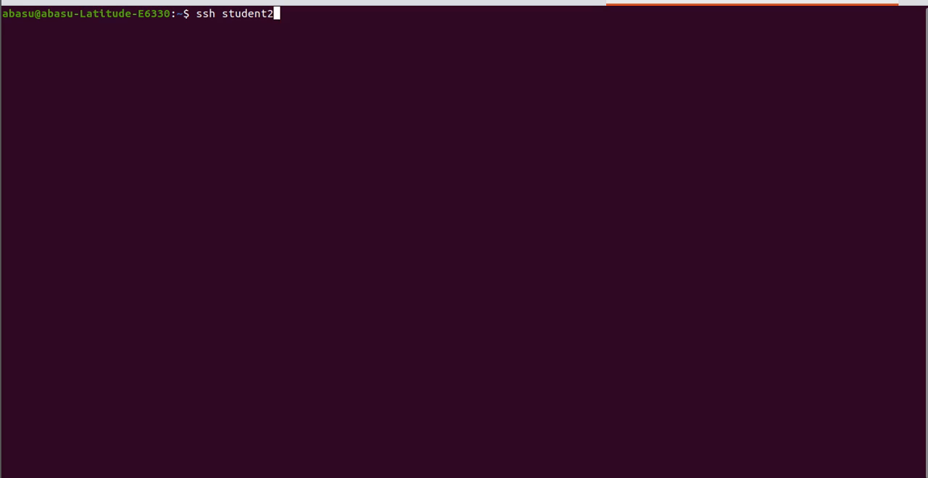
pyautogui.write('@')
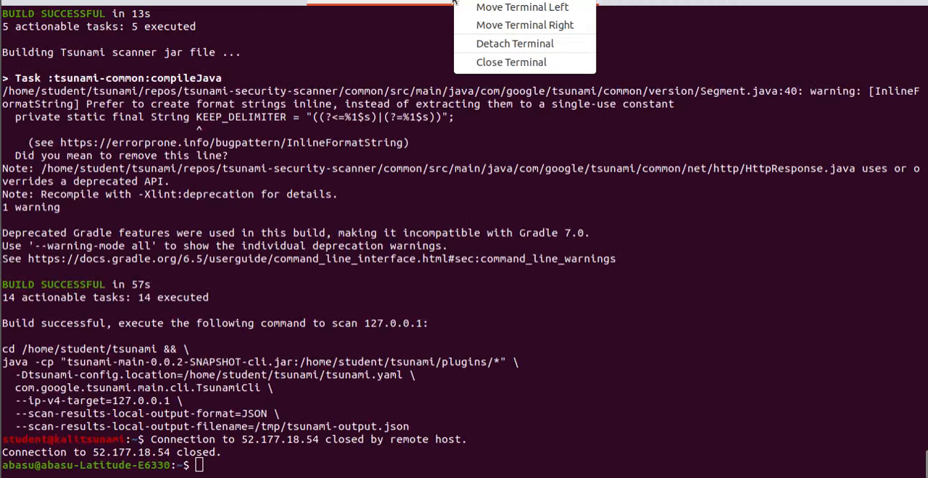
pyautogui.click(748, 1)
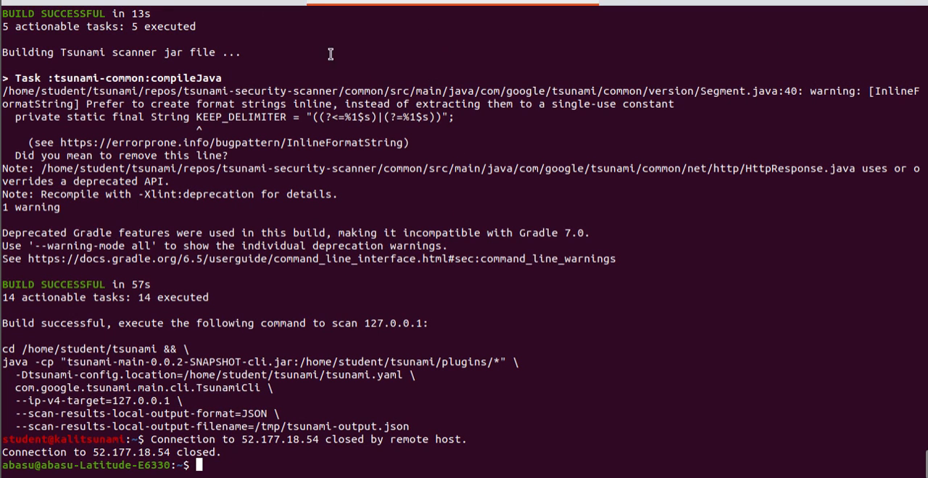
pyautogui.hotkey('alt', 'Tab')
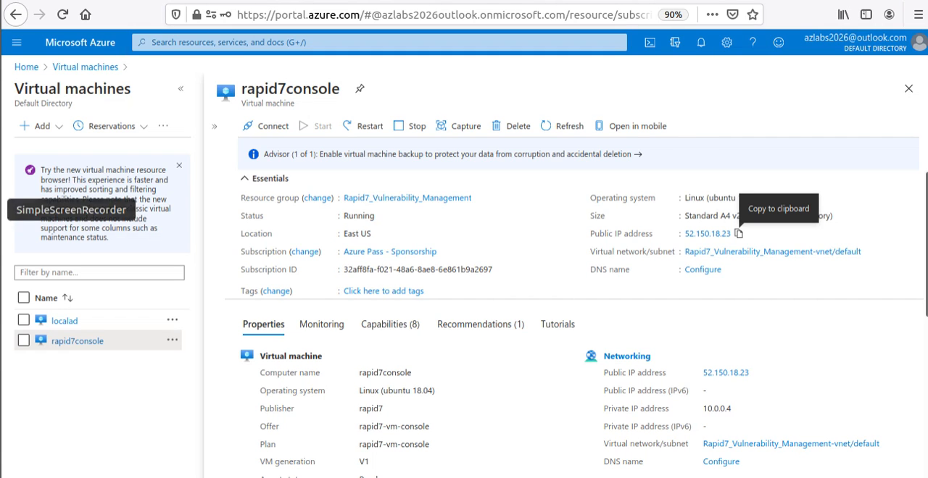
pyautogui.click(0, 258)
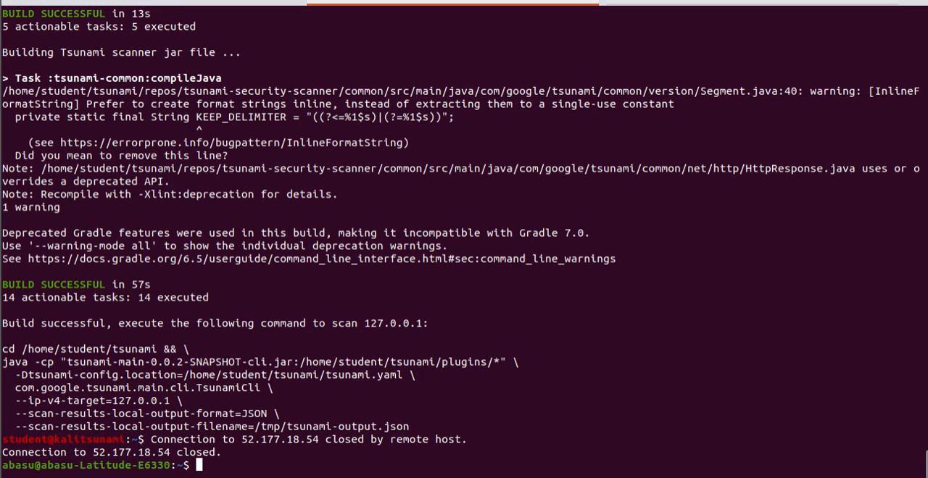
pyautogui.hotkey('ctrl', 'l')
pyautogui.write('ssh student2@')
pyautogui.rightClick(401, 54)
pyautogui.click(461, 102)
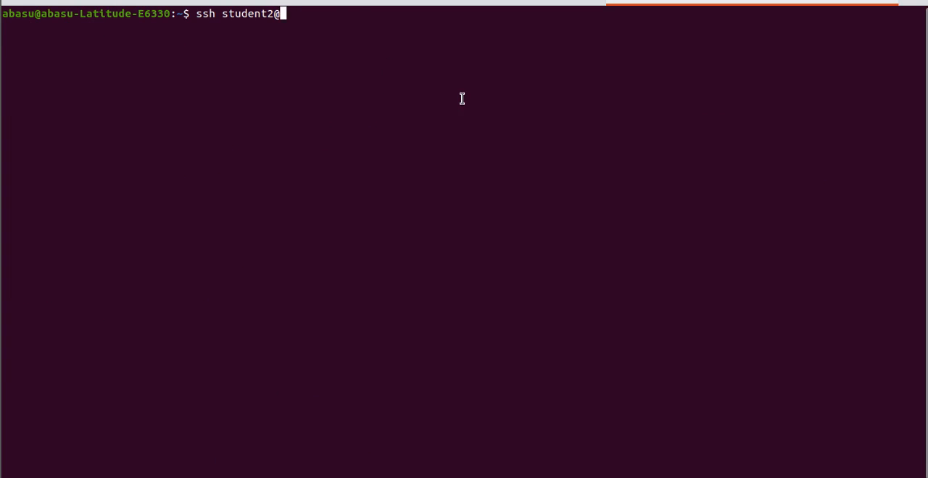
pyautogui.press('Return')
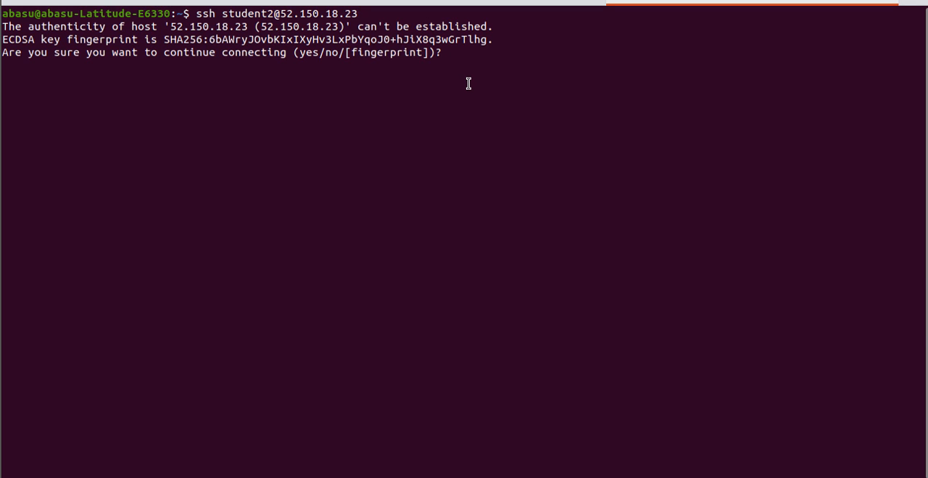
# - Accept the host key with "yes" and log in with the account password
pyautogui.write('yes')
pyautogui.press('Return')
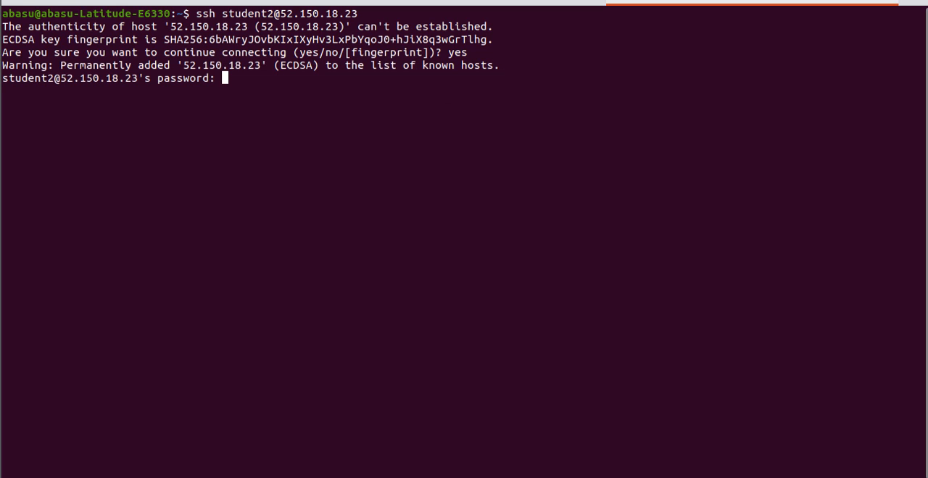
pyautogui.press('Return')
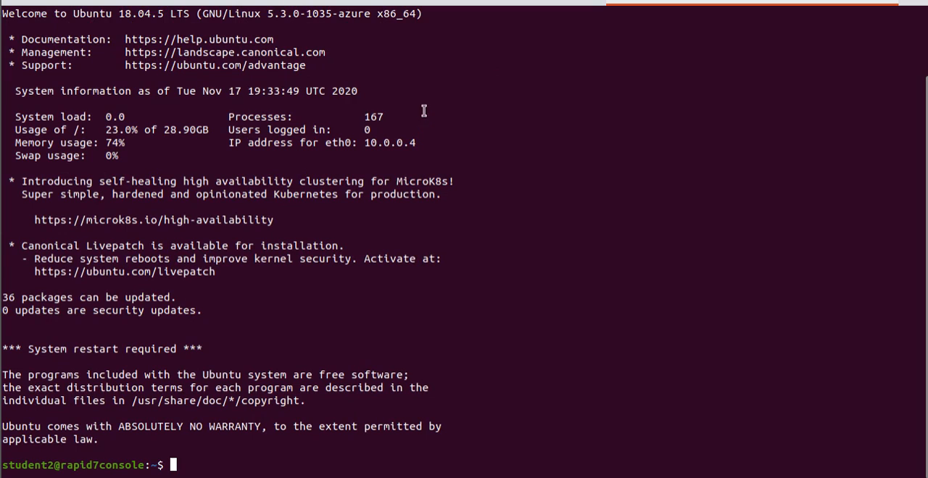
# - Check the user and host name in the remote shell prompt, finishing at an empty command line
pyautogui.moveTo(53, 465); pyautogui.dragTo(3, 465)
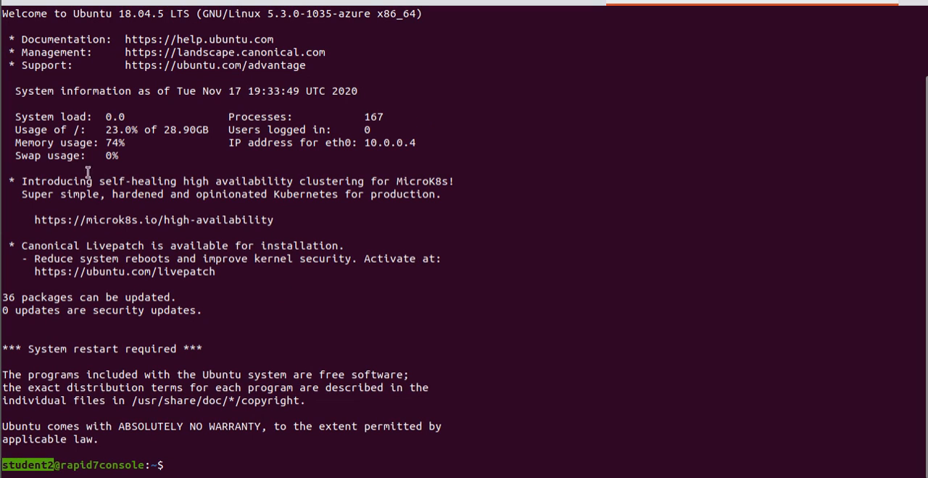
pyautogui.moveTo(150, 466); pyautogui.dragTo(3, 465)
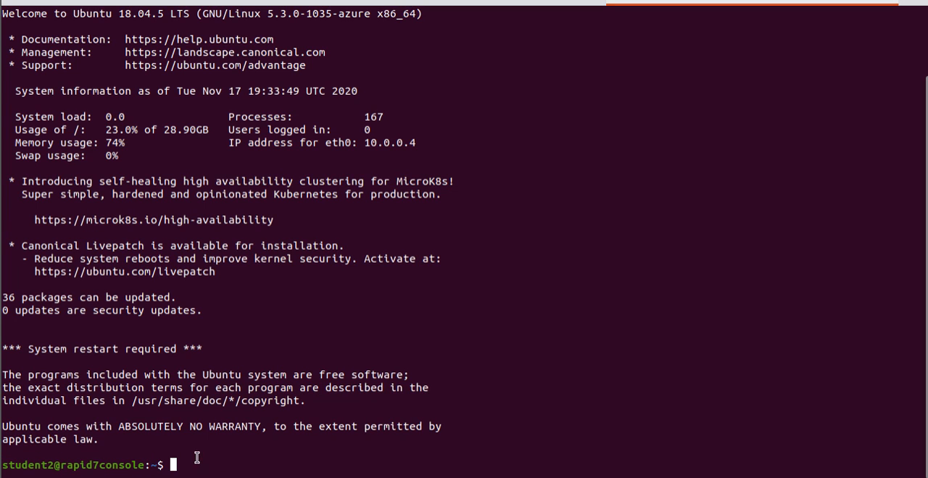
pyautogui.hotkey('ctrl', 'c')
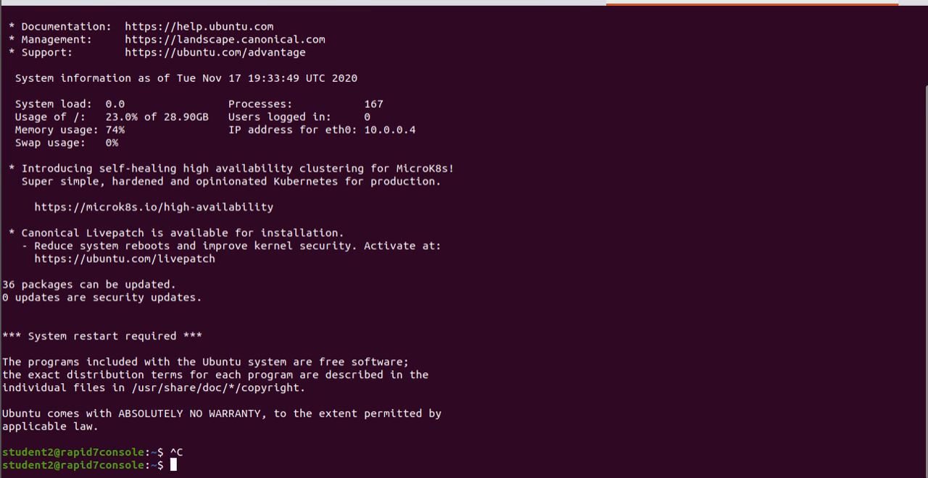
# - Log out of the remote student2 session and add a few blank prompt lines in the local shell
pyautogui.hotkey('ctrl', 'd')
pyautogui.press('Return')
pyautogui.press('Return')
pyautogui.press('Return')
pyautogui.press('Up')
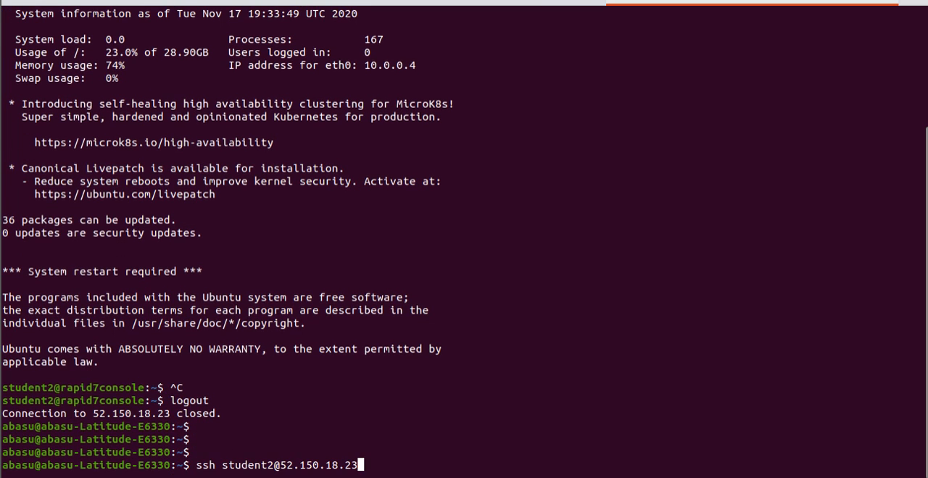
pyautogui.press('Left')
pyautogui.press('Left')
pyautogui.press('Left')
pyautogui.press('Left')
pyautogui.press('Left')
pyautogui.press('Left')
pyautogui.press('Left')
pyautogui.press('Left')
pyautogui.press('Left')
pyautogui.press('Left')
pyautogui.press('Left')
pyautogui.press('Left')
pyautogui.press('Left')
pyautogui.press('BackSpace')
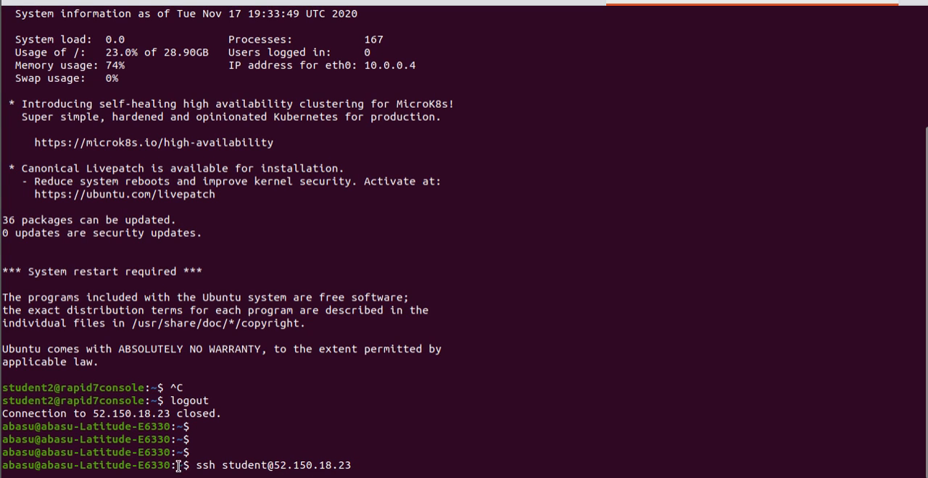
pyautogui.press('Return')
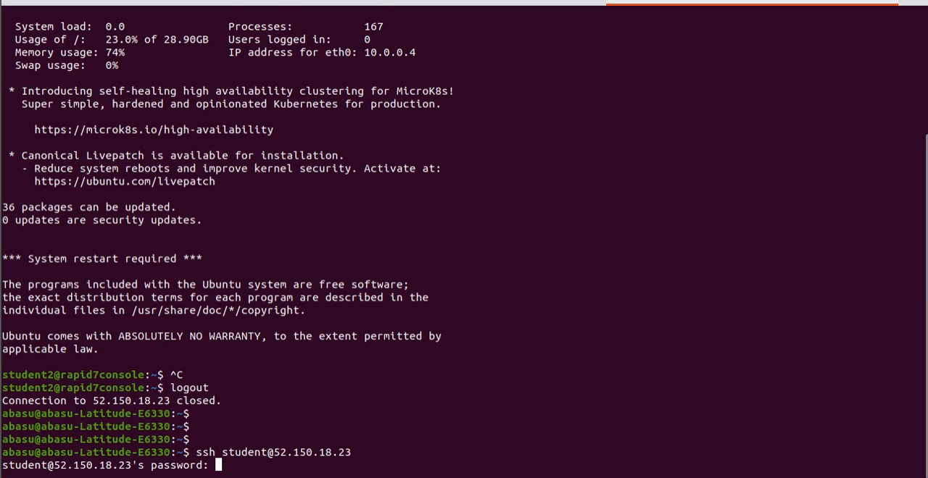
# - Try twice to log in as student with the account password, and highlight the user name in the SSH command
pyautogui.press('Return')
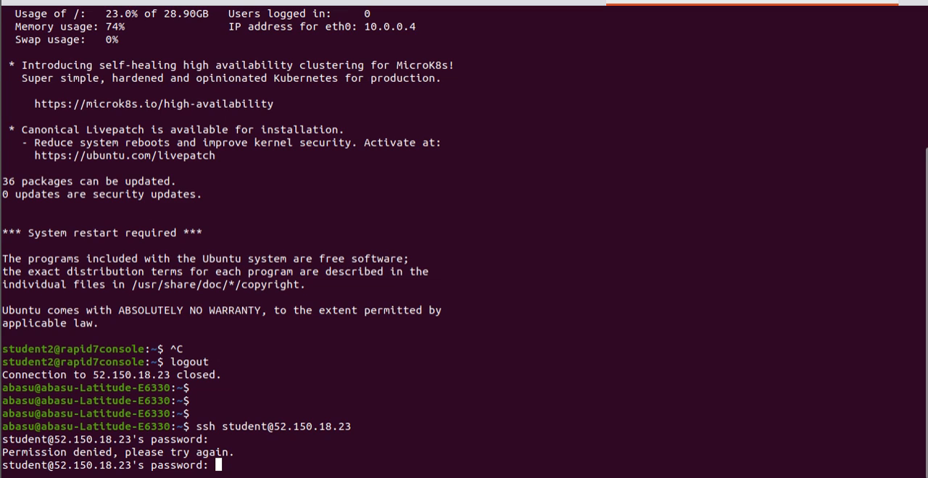
pyautogui.press('Return')
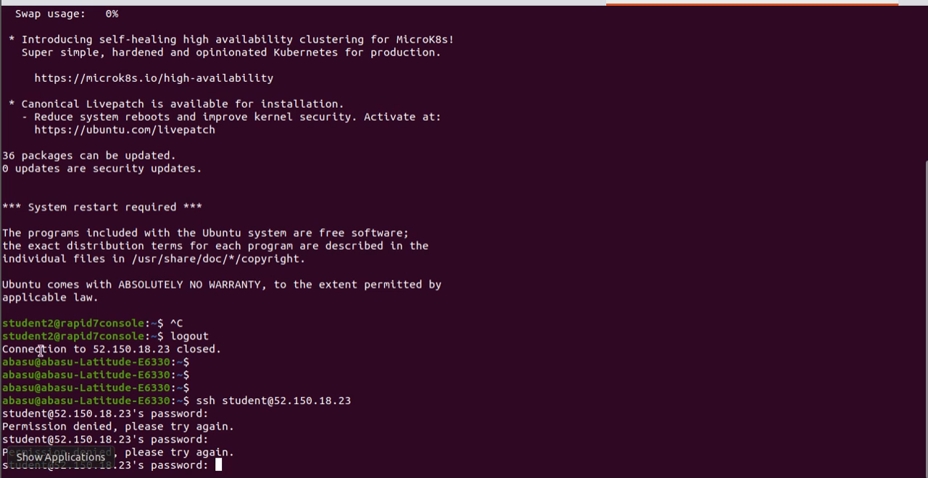
pyautogui.moveTo(223, 401); pyautogui.dragTo(266, 401)
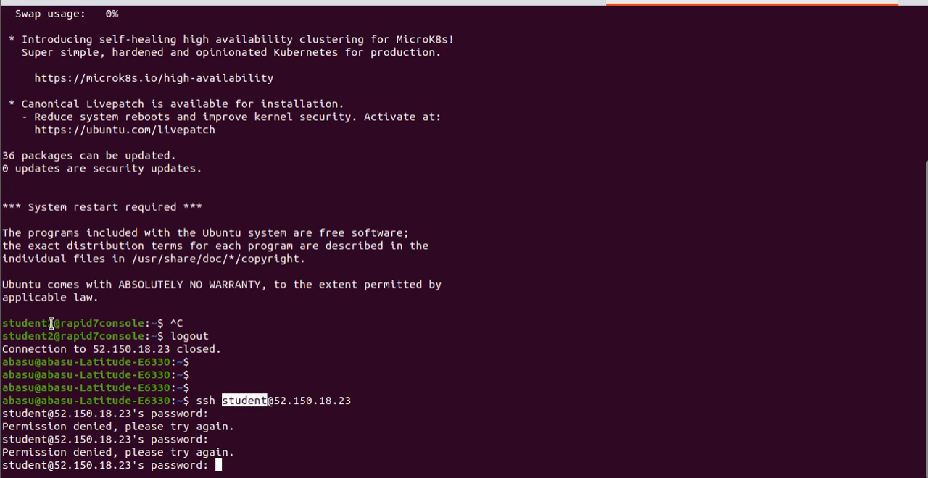
# - Highlight the student2 user name in the earlier remote prompt and the student user name in the current password prompt to compare them
pyautogui.moveTo(54, 323); pyautogui.dragTo(2, 324)
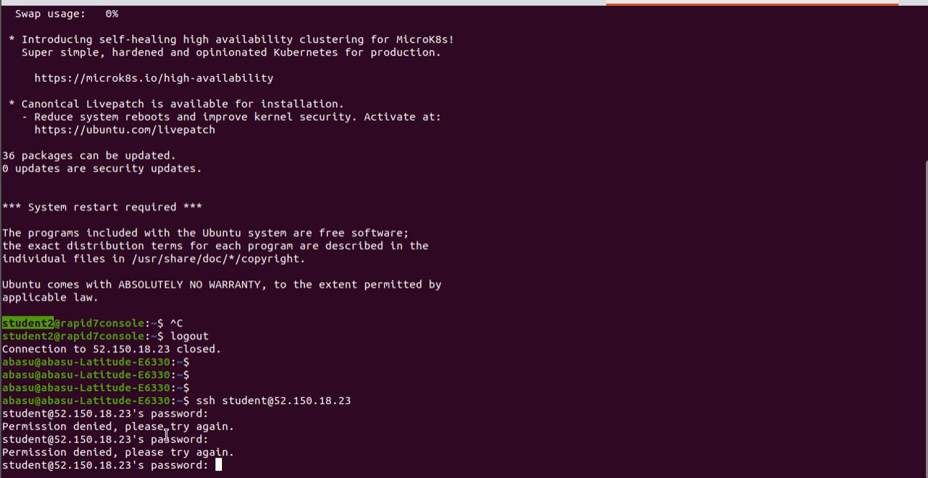
pyautogui.click(40, 324)
pyautogui.moveTo(49, 323); pyautogui.dragTo(3, 319)
pyautogui.moveTo(51, 464); pyautogui.dragTo(2, 465)
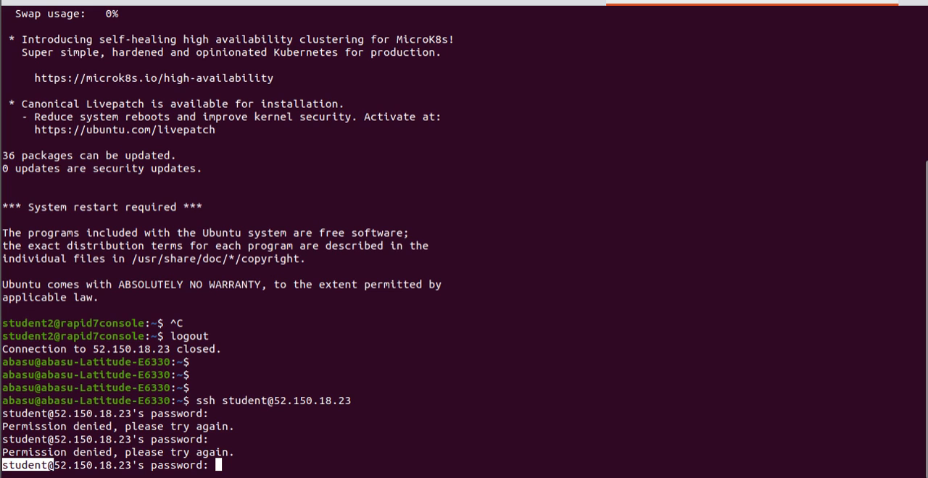
pyautogui.tripleClick(32, 466)
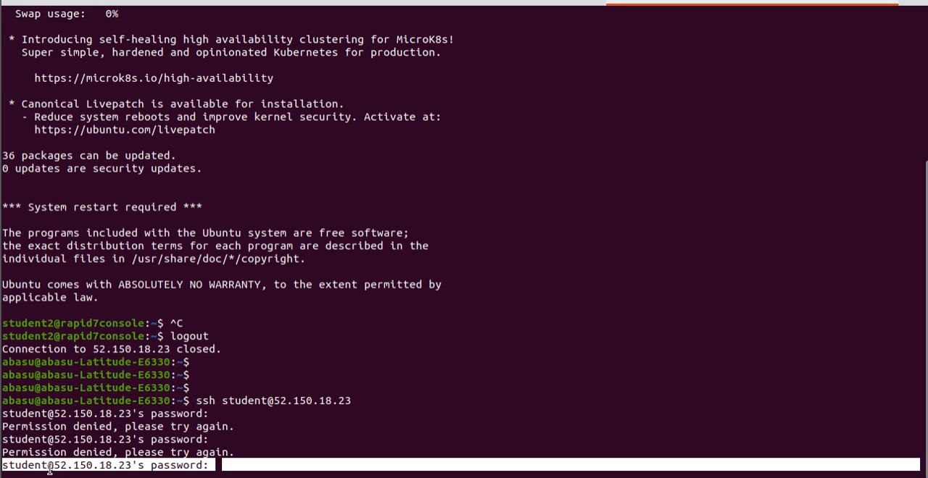
pyautogui.click(49, 470)
pyautogui.moveTo(53, 465); pyautogui.dragTo(2, 466)
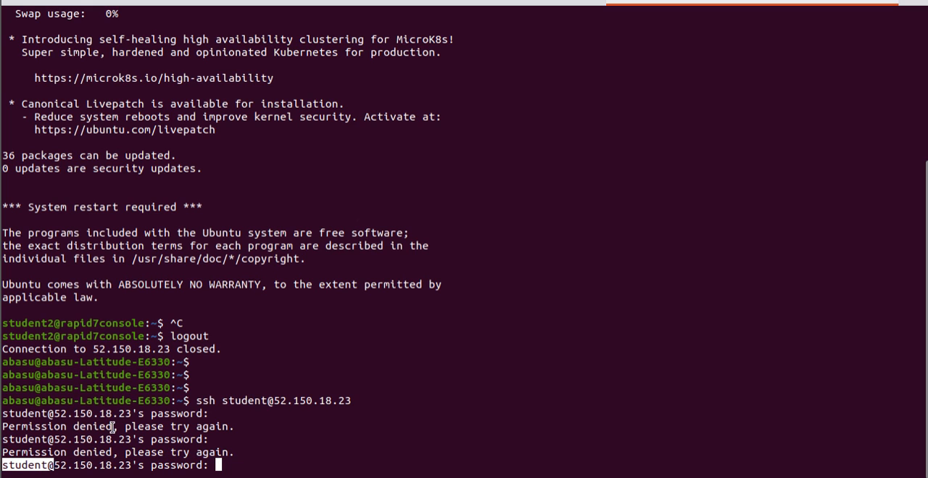
# - Switch to the Azure portal and open the Reset password page of the rapid7console virtual machine, searching its settings for pass
pyautogui.hotkey('alt', 'Tab')
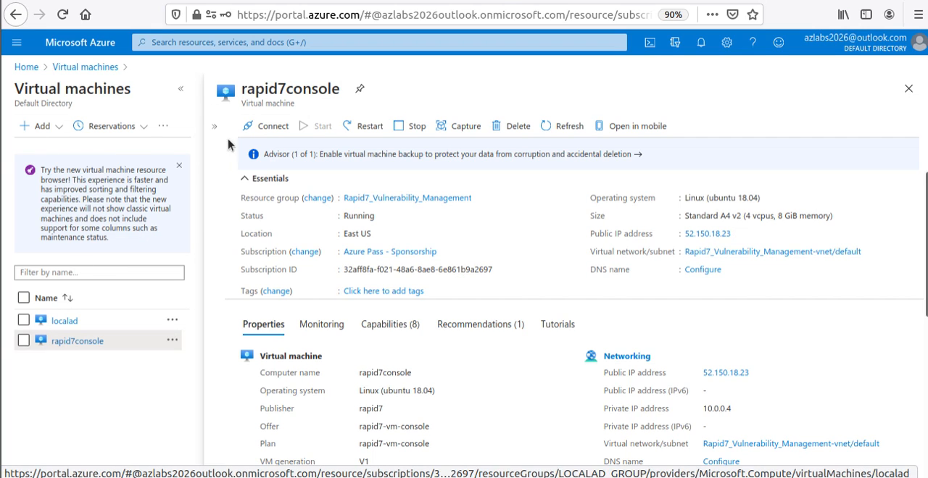
pyautogui.click(180, 88)
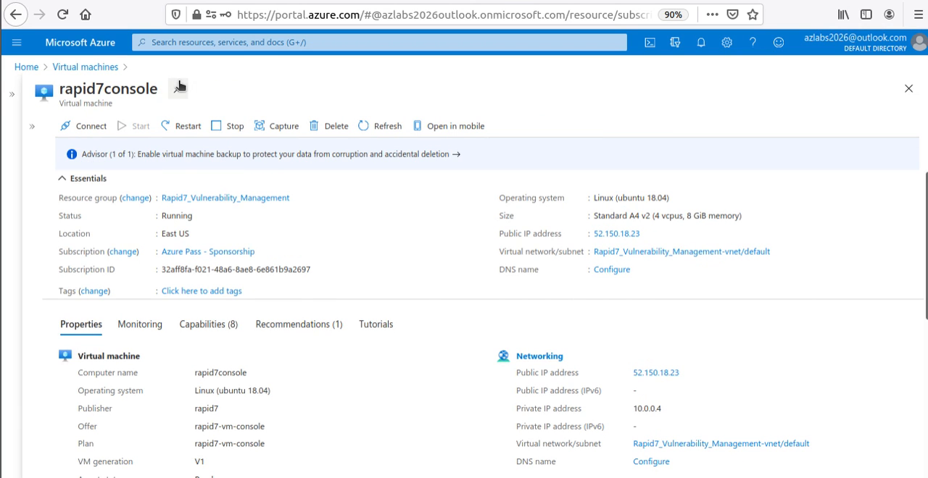
pyautogui.click(91, 68)
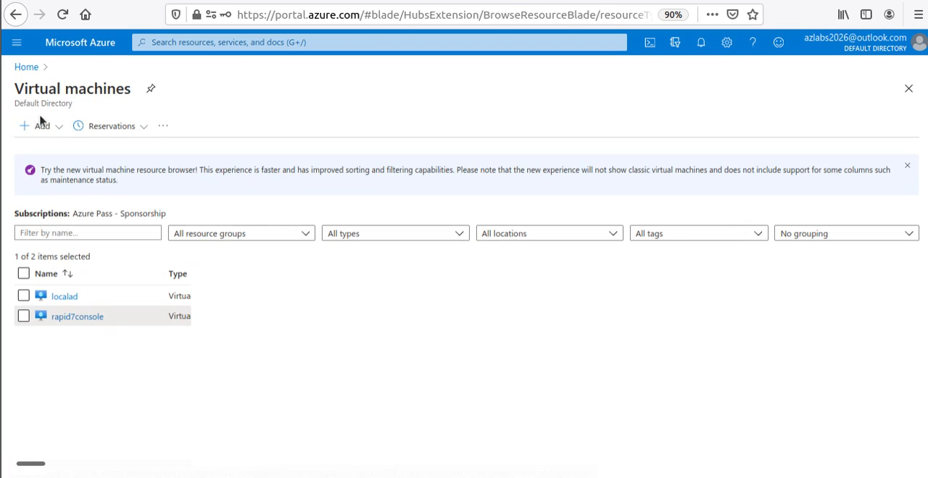
pyautogui.click(72, 316)
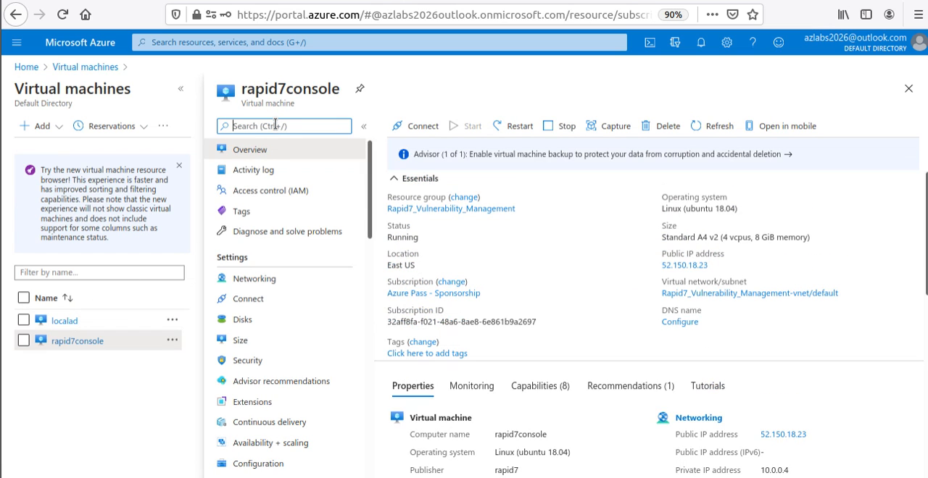
pyautogui.write('pass')
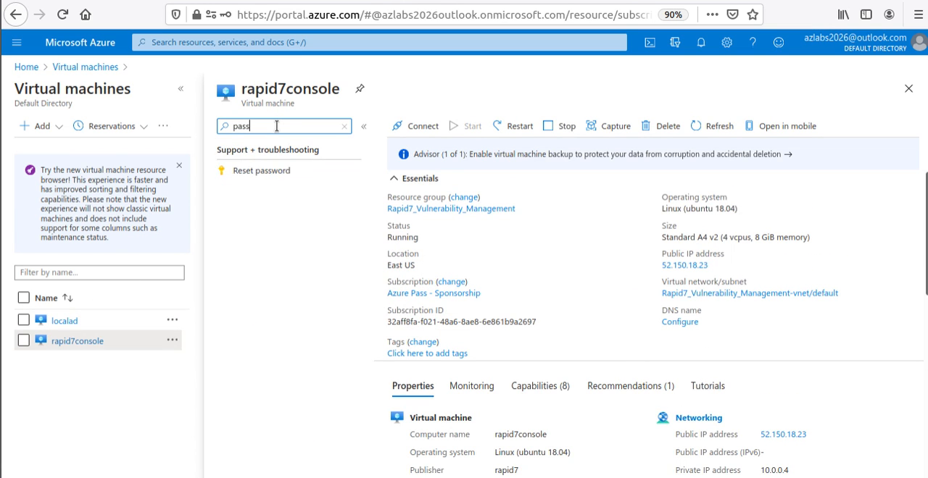
pyautogui.click(290, 168)
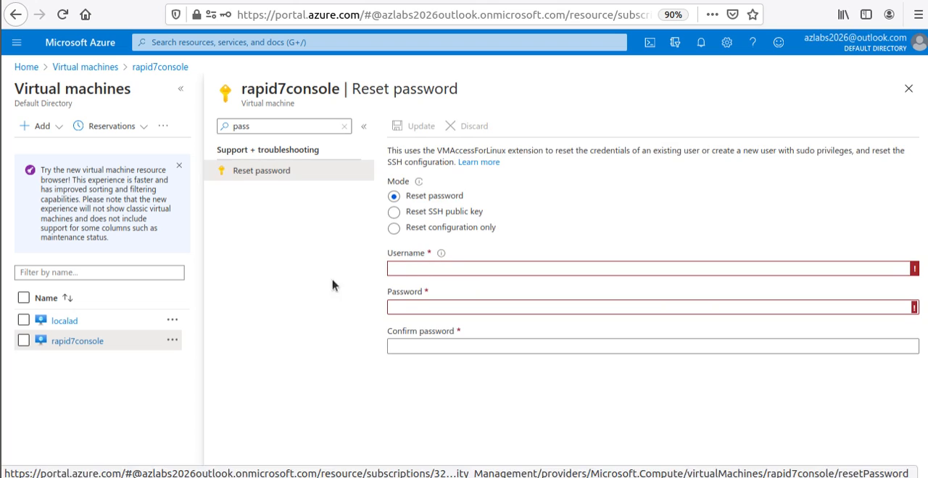
# - Enter student as the username for the reset and fill in the new password and its confirmation
pyautogui.click(480, 262)
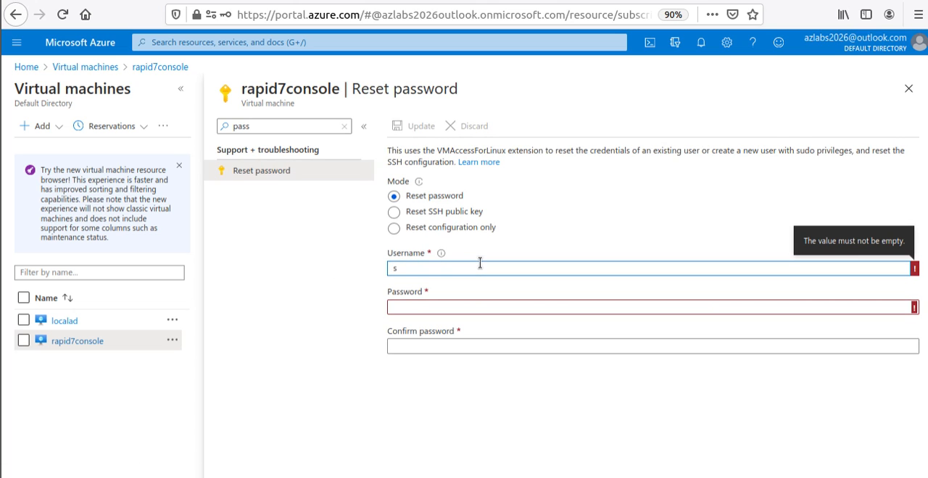
pyautogui.write('student')
pyautogui.press('Tab')
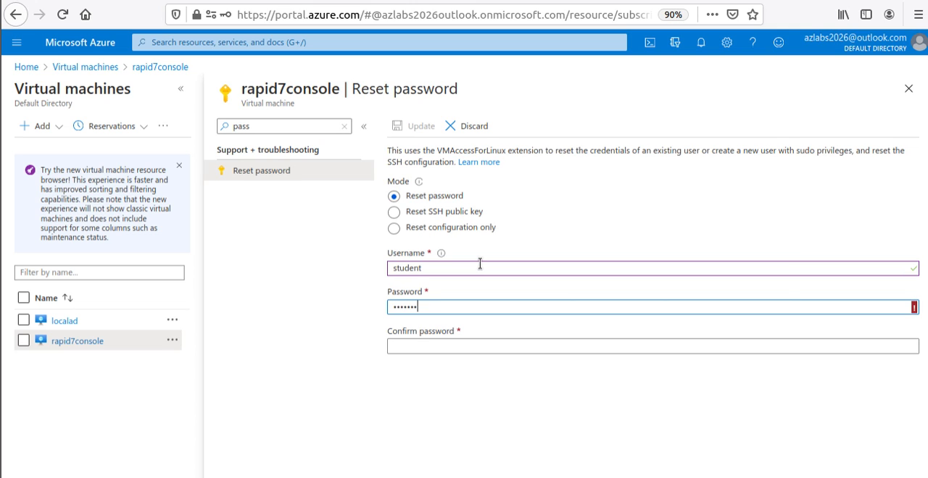
pyautogui.write('1')
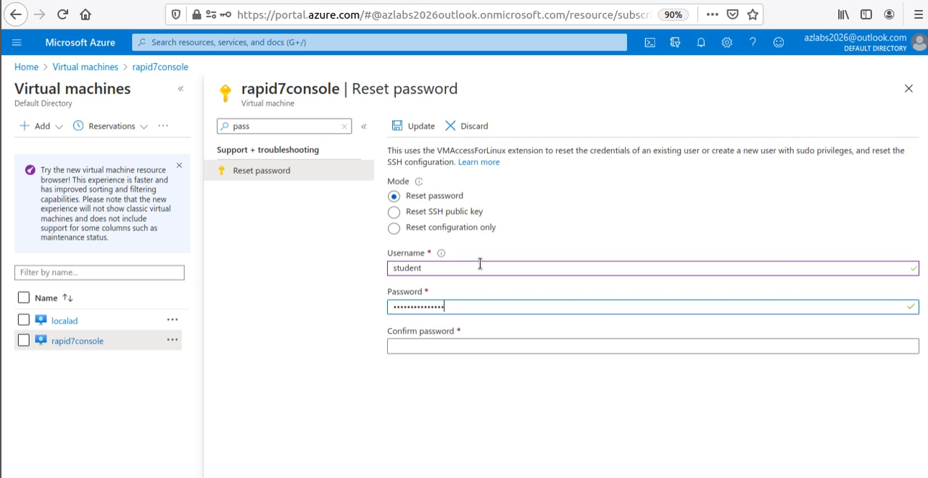
pyautogui.press('Tab')
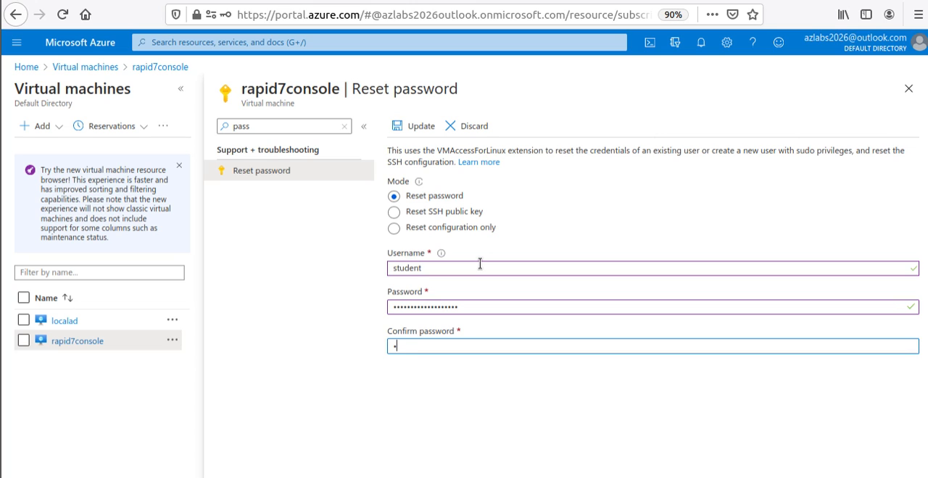
pyautogui.write('••••••••••••••••')
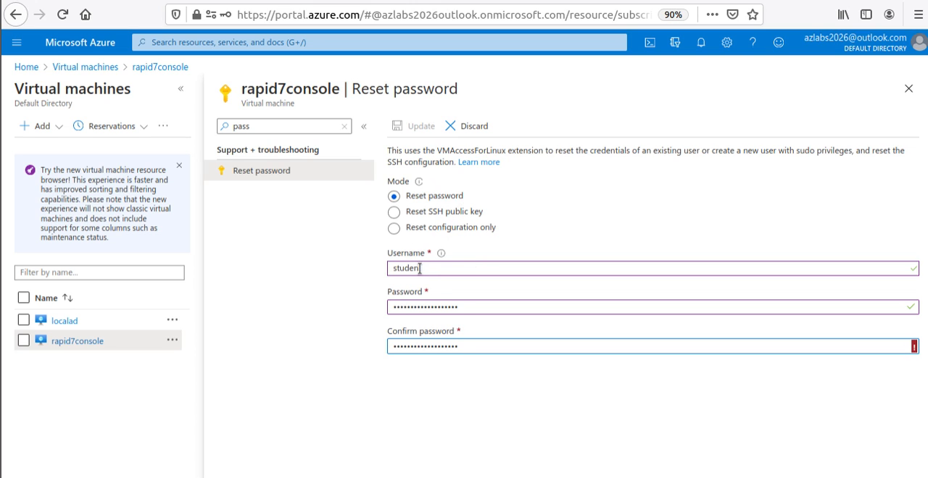
# - Check the username entry, and replace the content of the confirm password field with the new password
pyautogui.moveTo(428, 268); pyautogui.dragTo(347, 258)
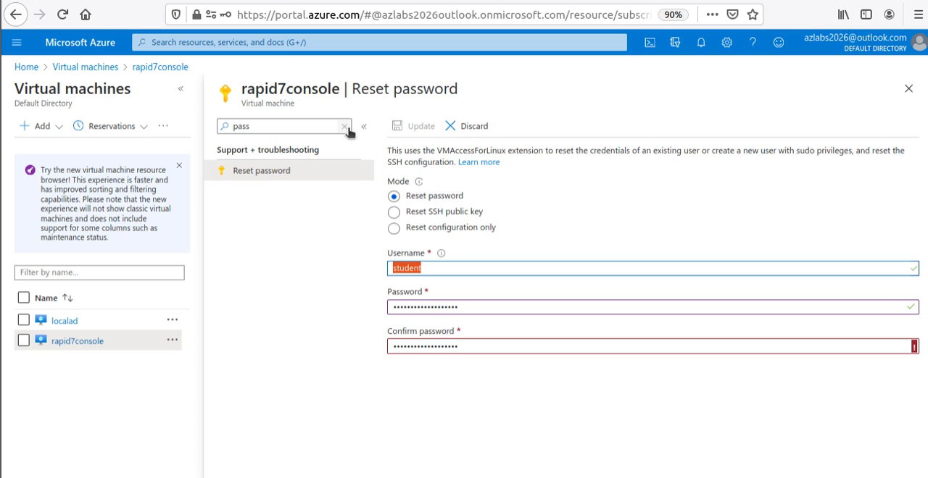
pyautogui.click(491, 269)
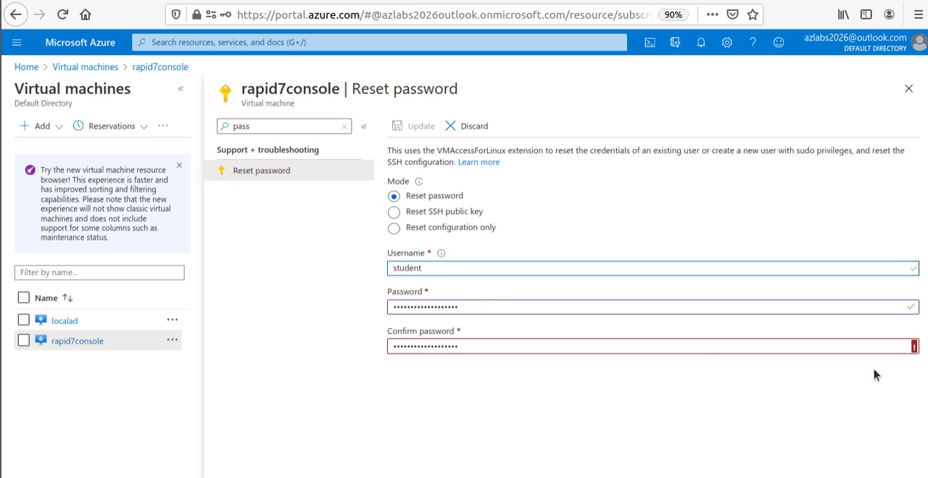
pyautogui.click(497, 350)
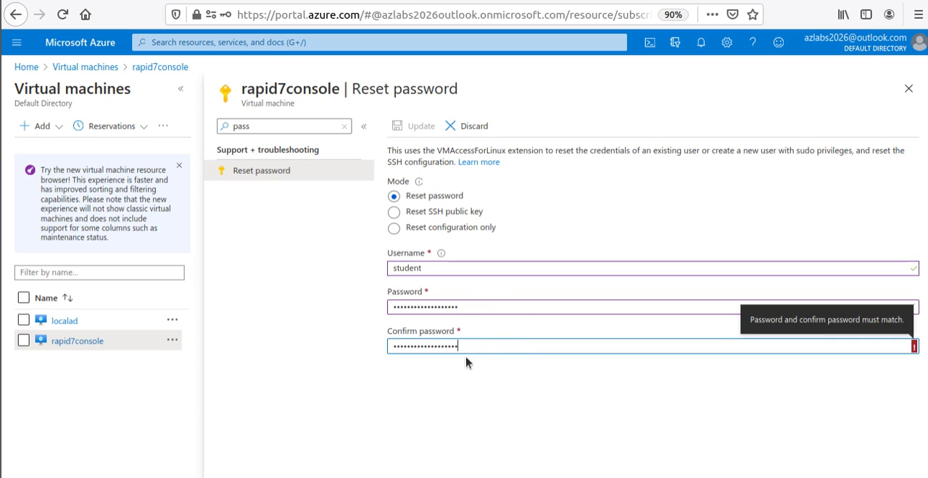
pyautogui.moveTo(483, 344); pyautogui.dragTo(303, 332)
pyautogui.write('P')
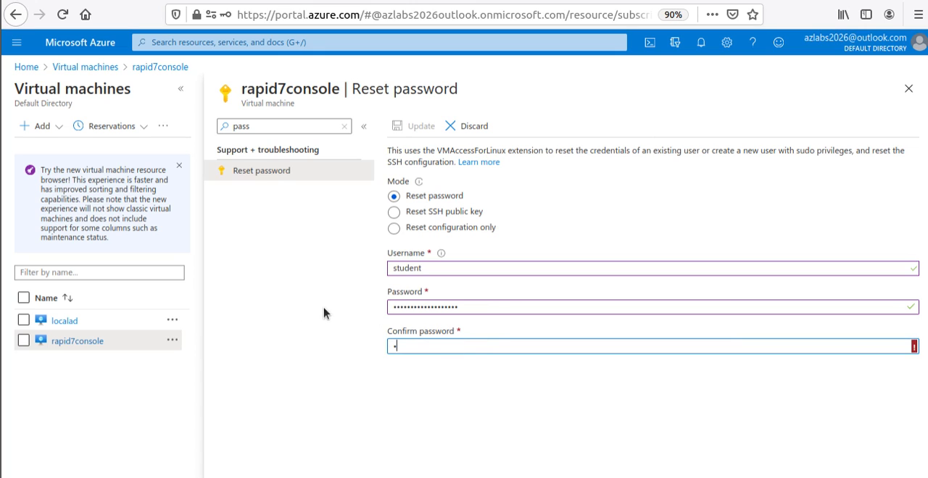
pyautogui.write('•••••••')
# - Replace the content of the password field with the matching password, and apply the reset while following it in the notifications
pyautogui.moveTo(472, 306); pyautogui.dragTo(305, 282)
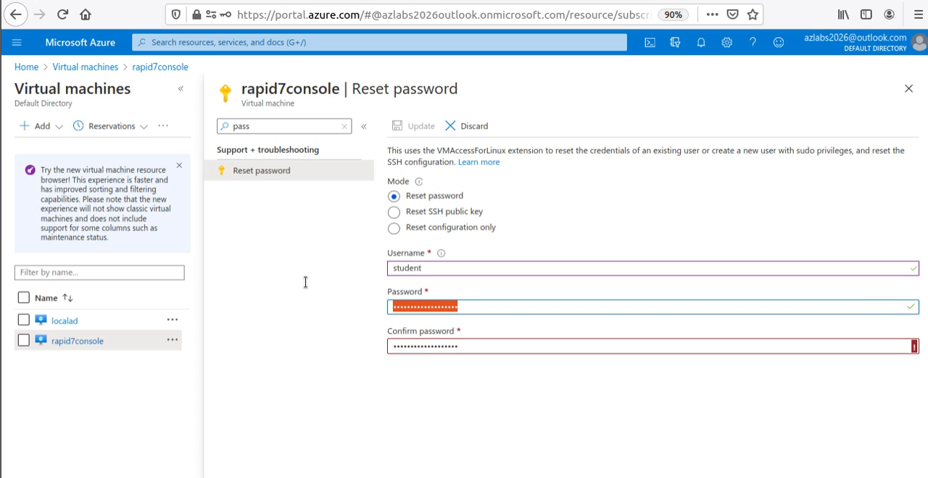
pyautogui.write('••••••')
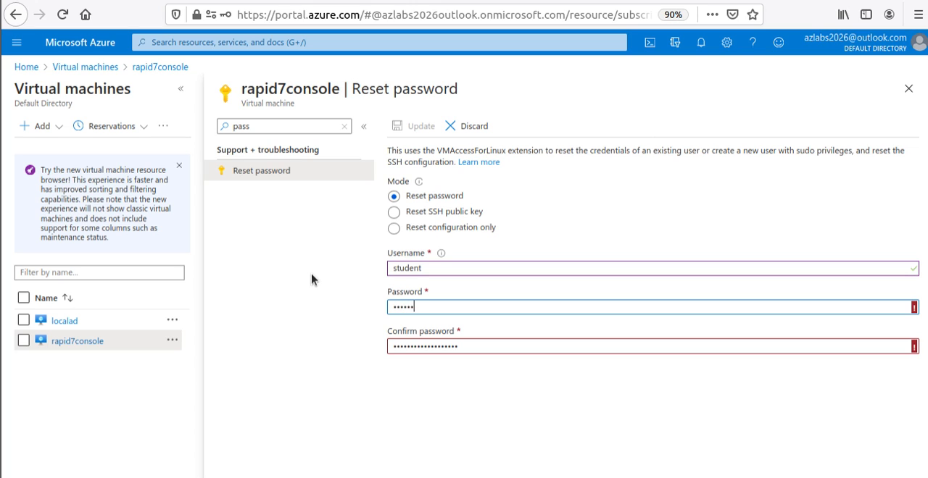
pyautogui.write('•••••••••••••')
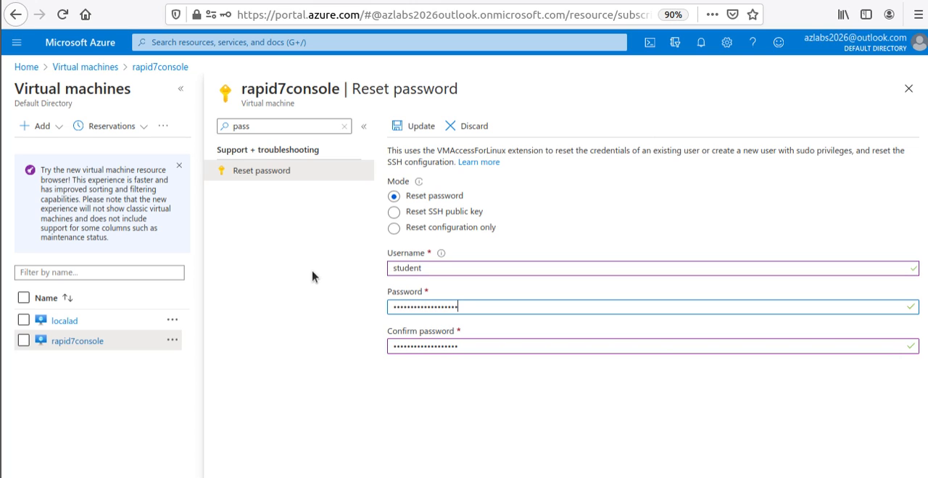
pyautogui.click(416, 127)
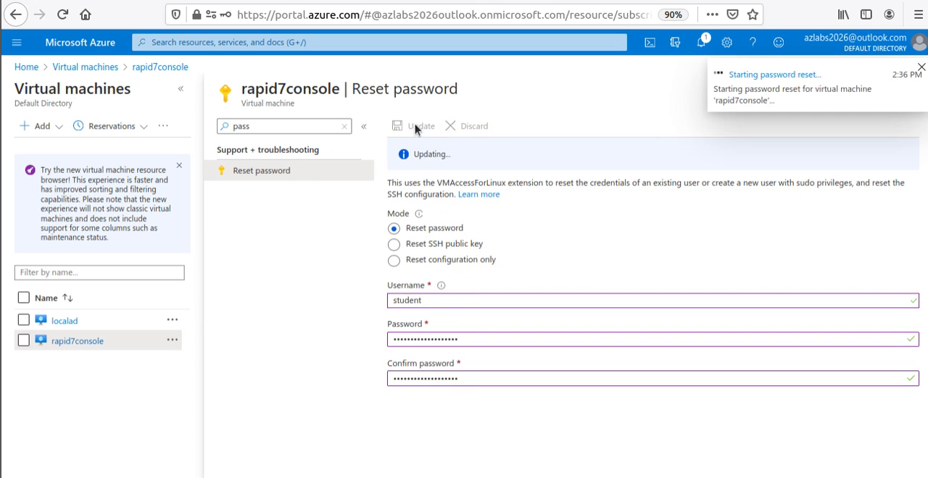
pyautogui.click(701, 44)
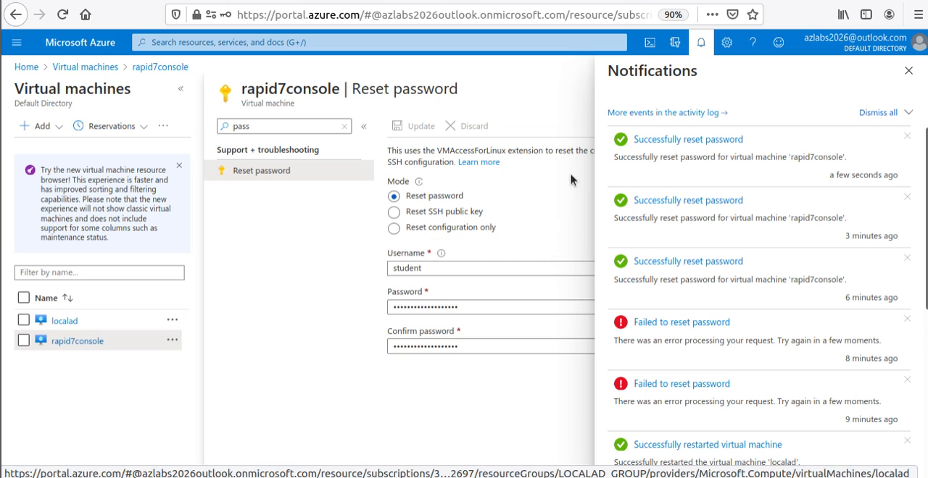
pyautogui.click(1, 257)
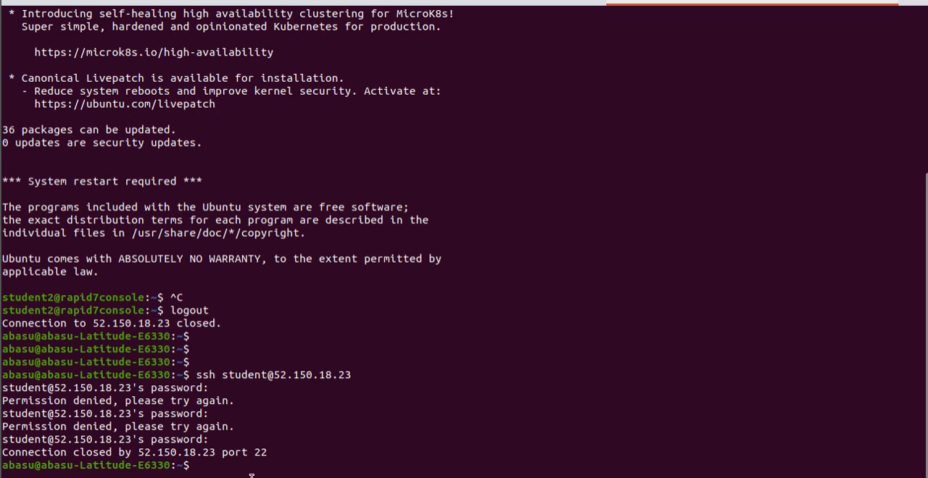
pyautogui.press('Up')
pyautogui.press('Return')
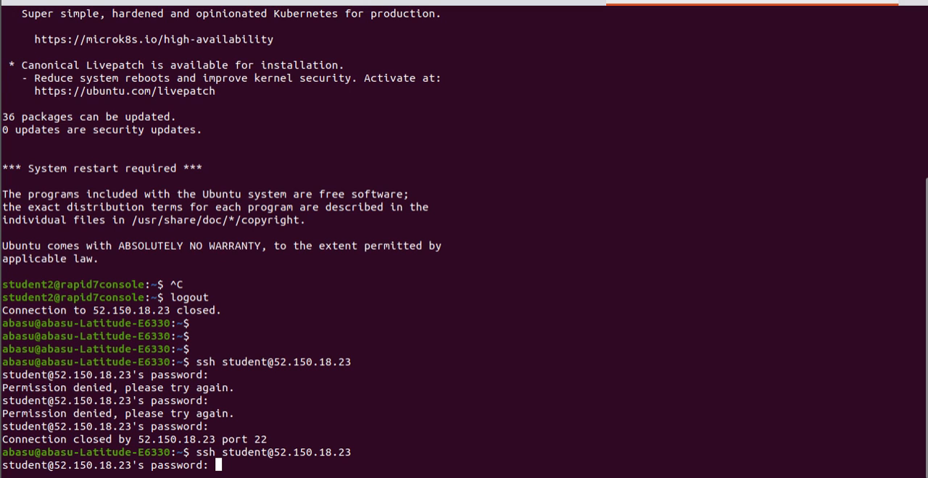
pyautogui.press('Return')
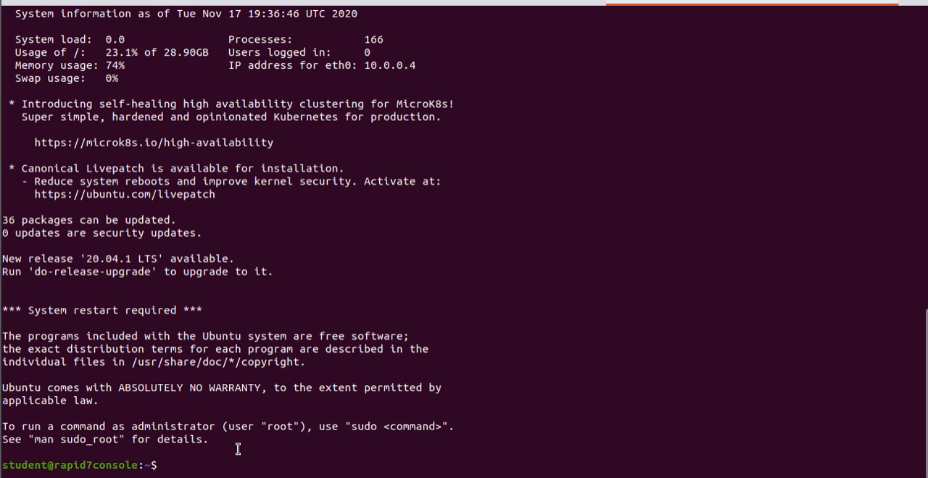
# - Check the user and host name in the remote shell prompt by highlighting them
pyautogui.doubleClick(40, 464)
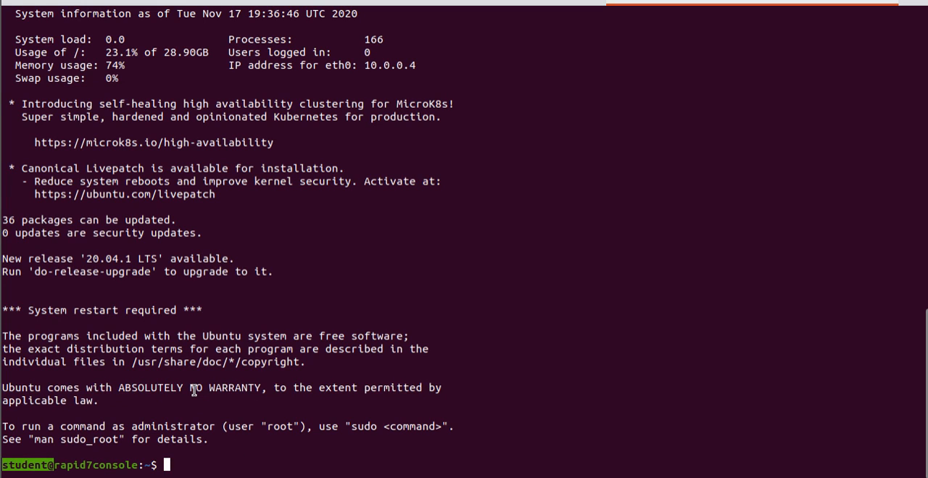
pyautogui.click(25, 465)
pyautogui.tripleClick(24, 465)
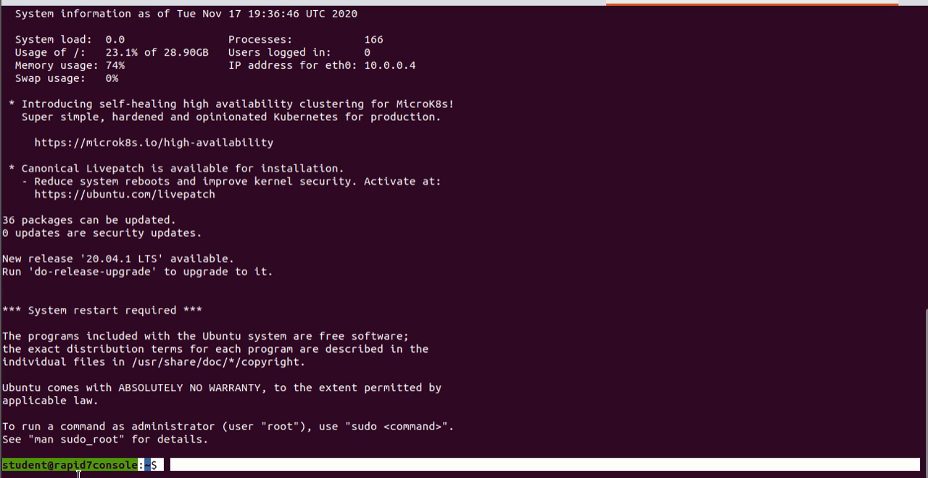
pyautogui.click(31, 464)
pyautogui.doubleClick(30, 467)
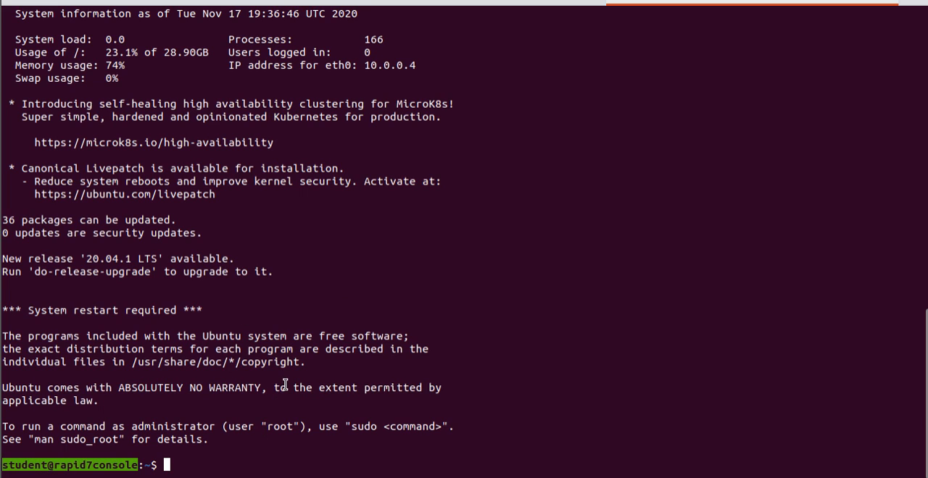
# - Switch to the Azure portal and open the localad virtual machine's overview, highlighting the operating system in its properties
pyautogui.hotkey('alt', 'Tab')
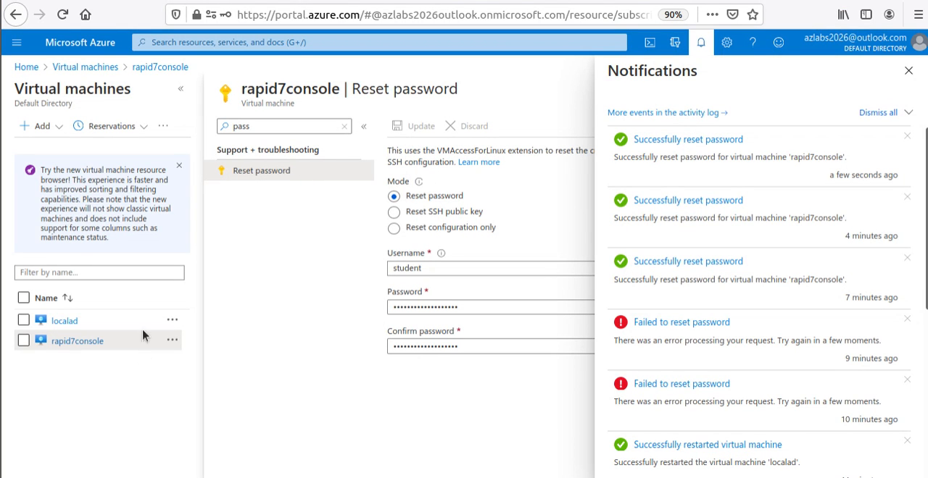
pyautogui.click(71, 325)
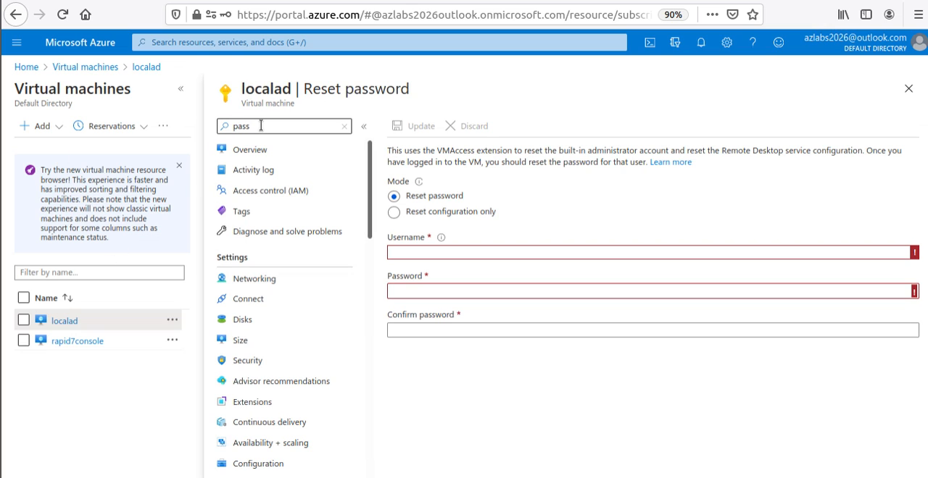
pyautogui.moveTo(259, 125); pyautogui.dragTo(222, 125)
pyautogui.press('BackSpace')
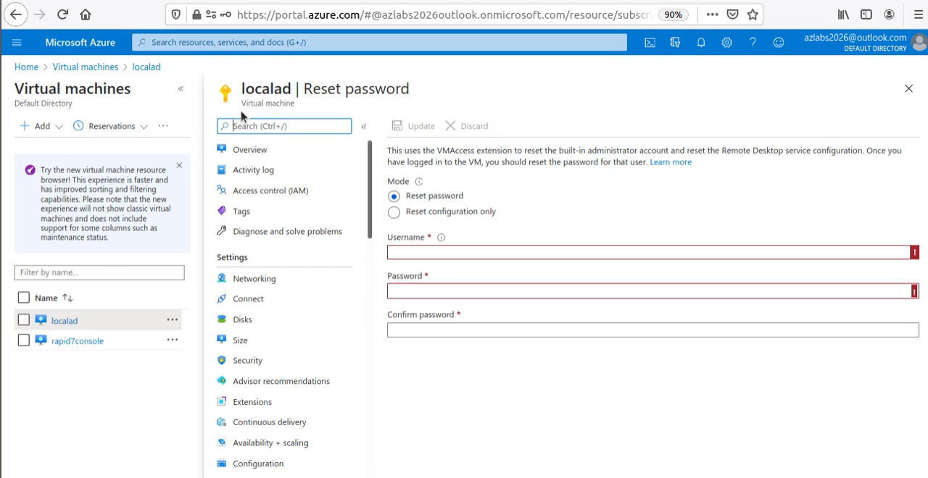
pyautogui.click(249, 148)
pyautogui.scroll(-1, 653, 360)
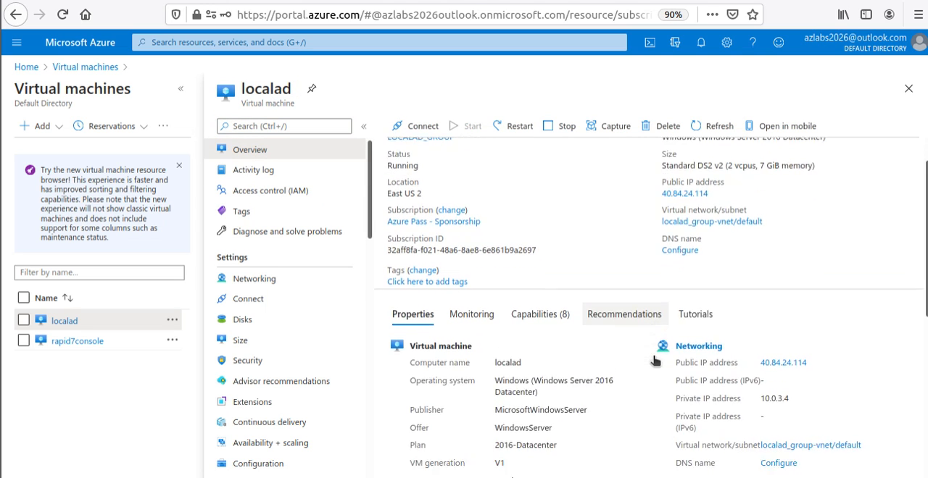
pyautogui.moveTo(548, 365); pyautogui.dragTo(493, 351)
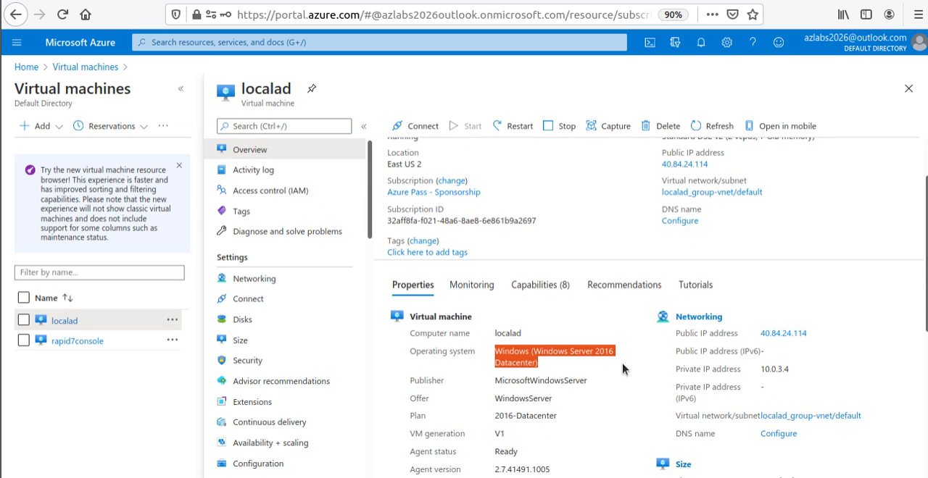
# - Search the localad virtual machine's settings for "pass" and open Reset password with the username field ready for entry
pyautogui.click(303, 126)
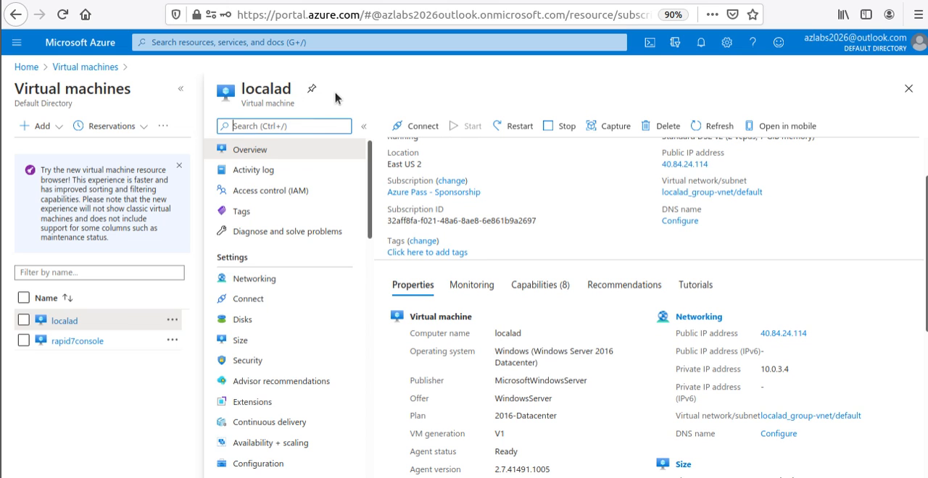
pyautogui.write('pass')
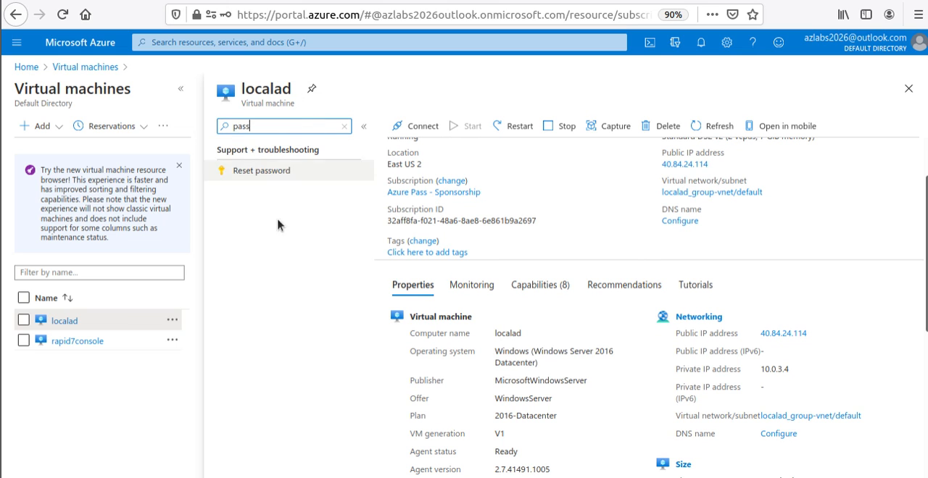
pyautogui.click(274, 174)
pyautogui.click(465, 256)
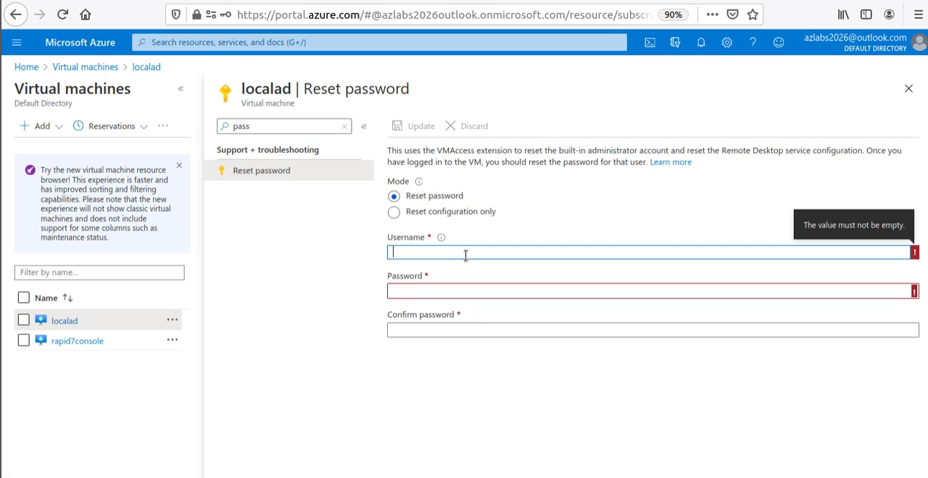
# - Read the description of the Windows password reset, highlighting the mention of the VMAccess extension
pyautogui.moveTo(391, 147); pyautogui.dragTo(645, 163)
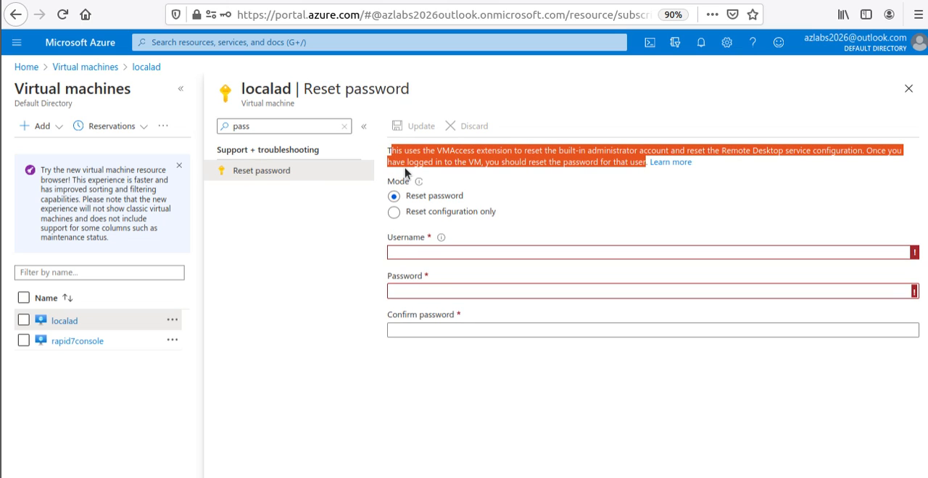
pyautogui.click(516, 174)
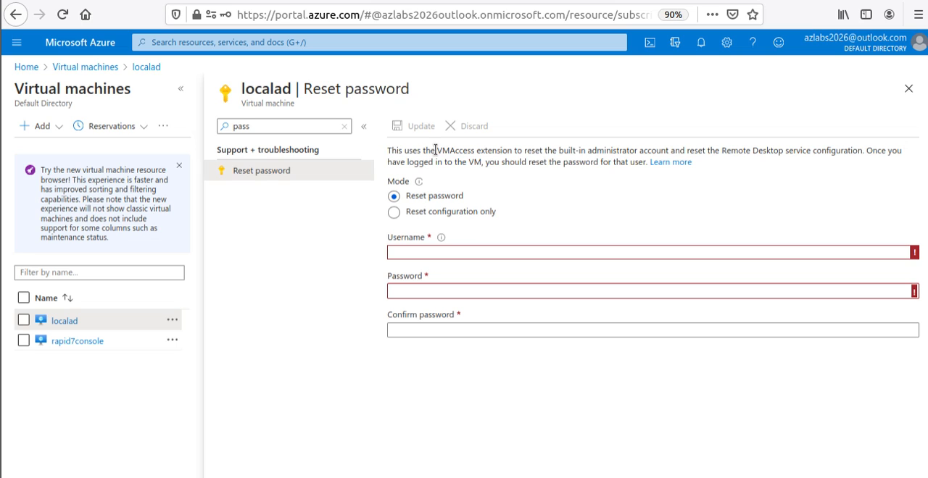
pyautogui.moveTo(435, 150); pyautogui.dragTo(505, 154)
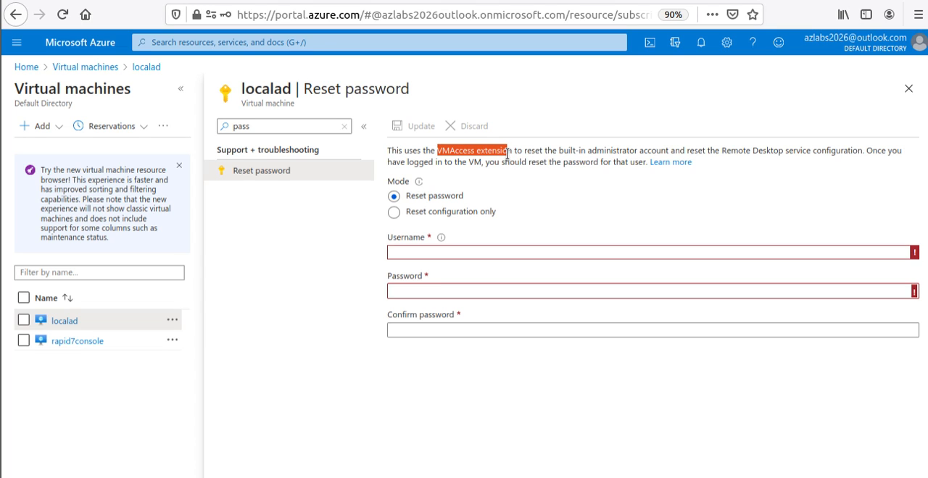
# - Enter student2 as the username for localad and fill in the new account password
pyautogui.click(416, 253)
pyautogui.write('student')
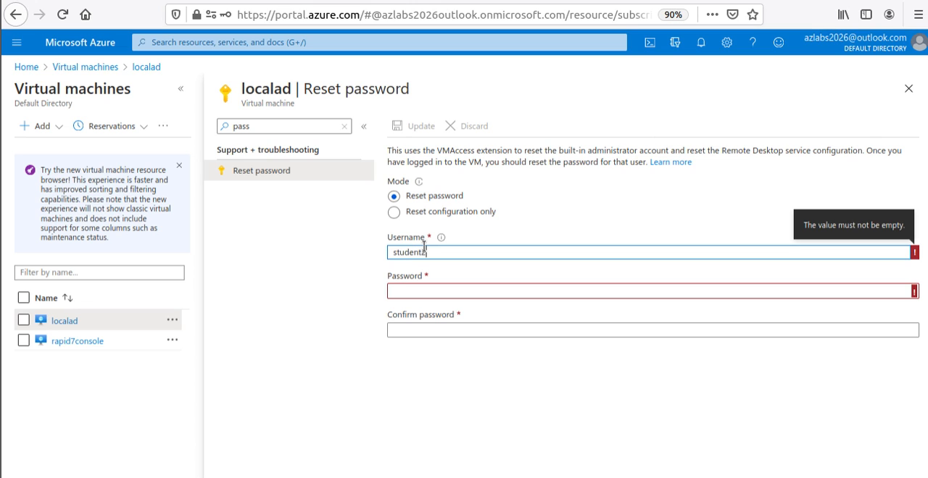
pyautogui.press('Tab')
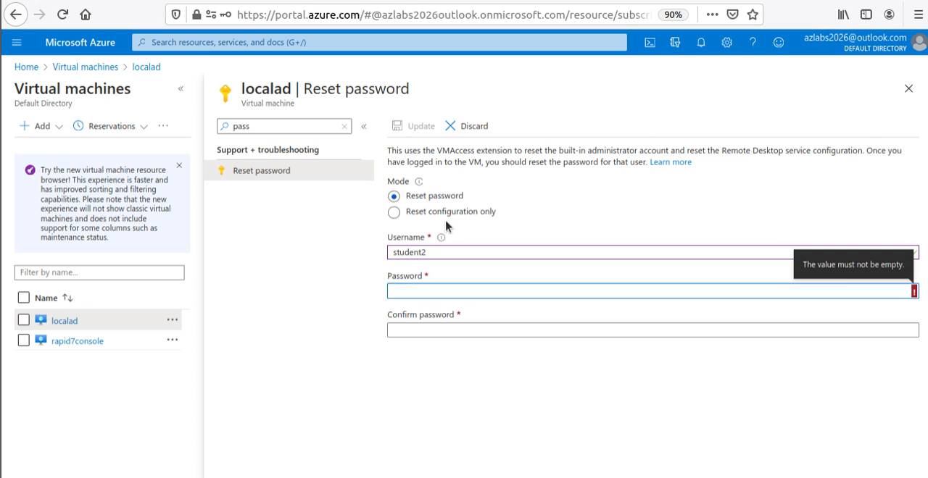
pyautogui.write('Pass•••••••••••••••')
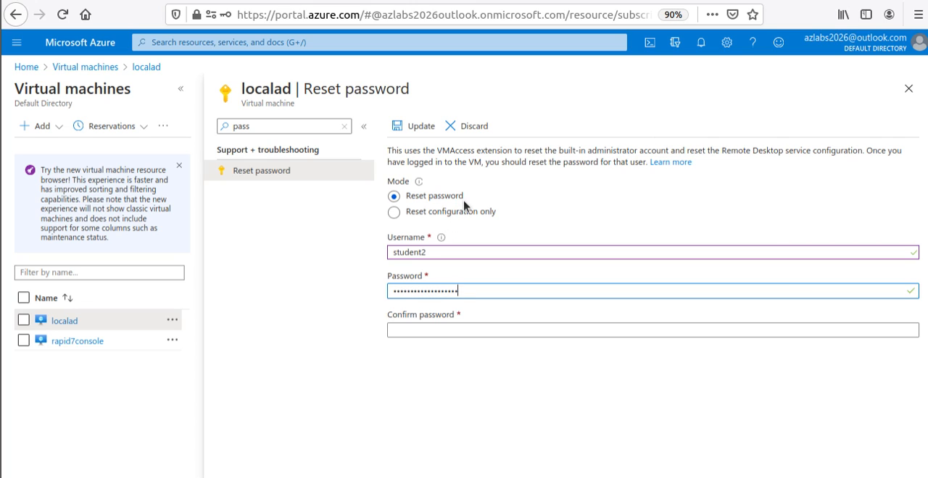
# - Clear and re-enter the new account password, and fill in the matching password in the confirmation field
pyautogui.press('BackSpace')
pyautogui.press('BackSpace')
pyautogui.press('BackSpace')
pyautogui.press('BackSpace')
pyautogui.press('BackSpace')
pyautogui.press('BackSpace')
pyautogui.press('BackSpace')
pyautogui.press('BackSpace')
pyautogui.press('BackSpace')
pyautogui.press('BackSpace')
pyautogui.press('BackSpace')
pyautogui.press('BackSpace')
pyautogui.press('BackSpace')
pyautogui.press('BackSpace')
pyautogui.press('BackSpace')
pyautogui.press('BackSpace')
pyautogui.press('BackSpace')
pyautogui.write('Passw')
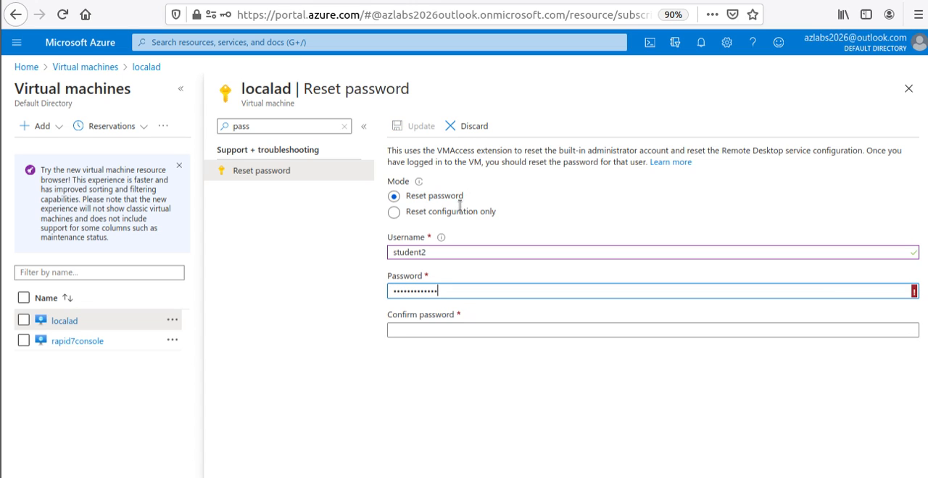
pyautogui.write('•••••••••••••')
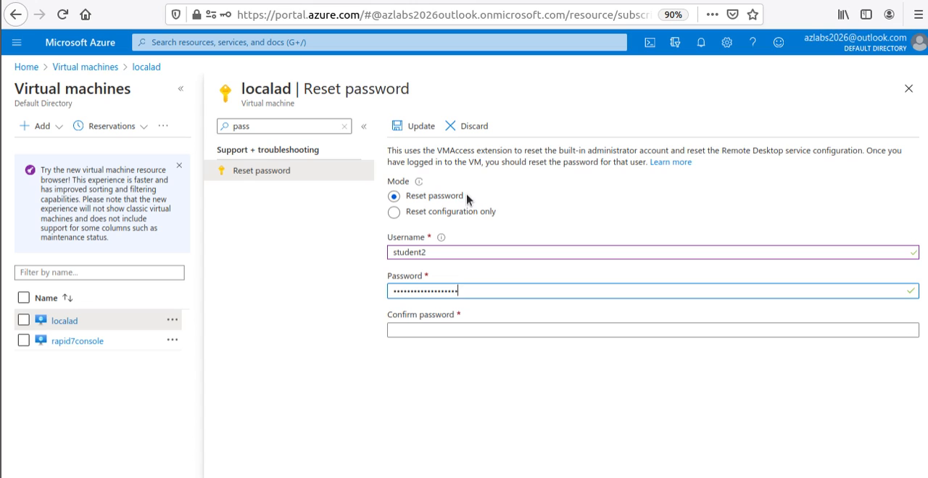
pyautogui.press('Tab')
pyautogui.write('Pass')
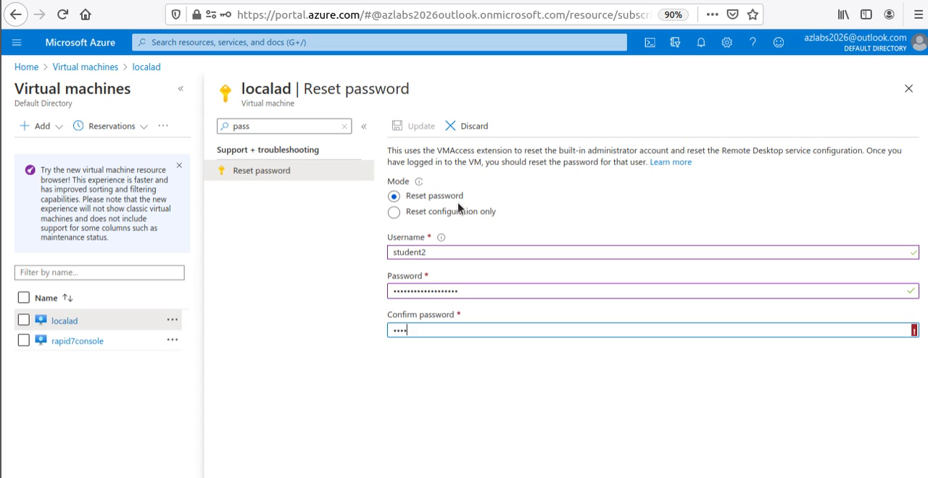
pyautogui.write('•••••••••••••')
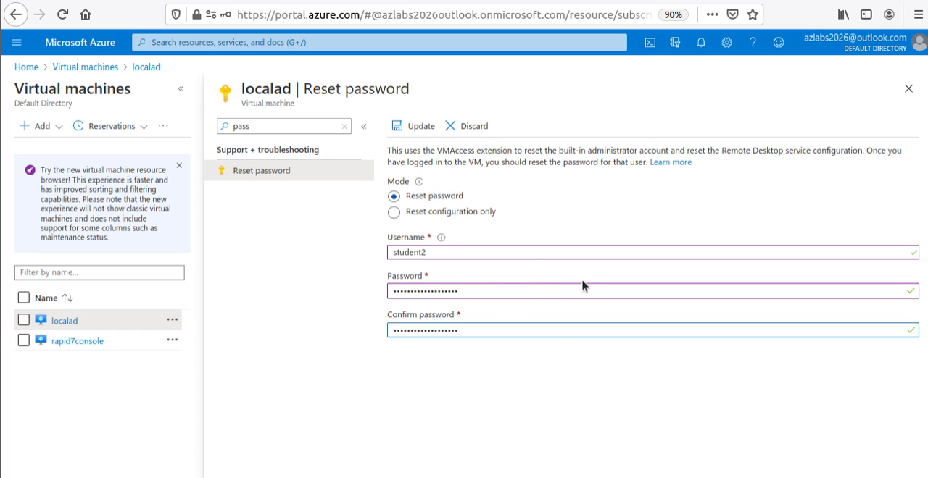
# - Apply the password reset on localad and open its entry from the notifications, discarding the unsaved edits
pyautogui.click(411, 127)
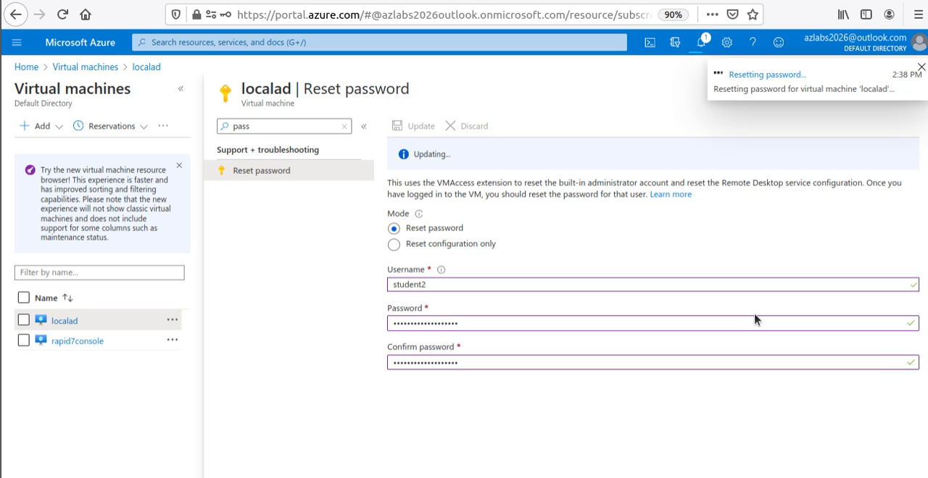
pyautogui.click(701, 44)
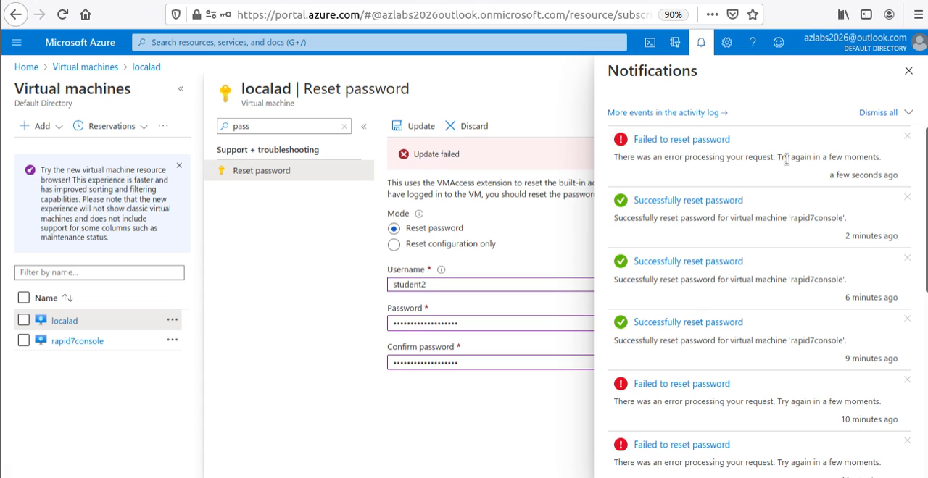
pyautogui.click(722, 144)
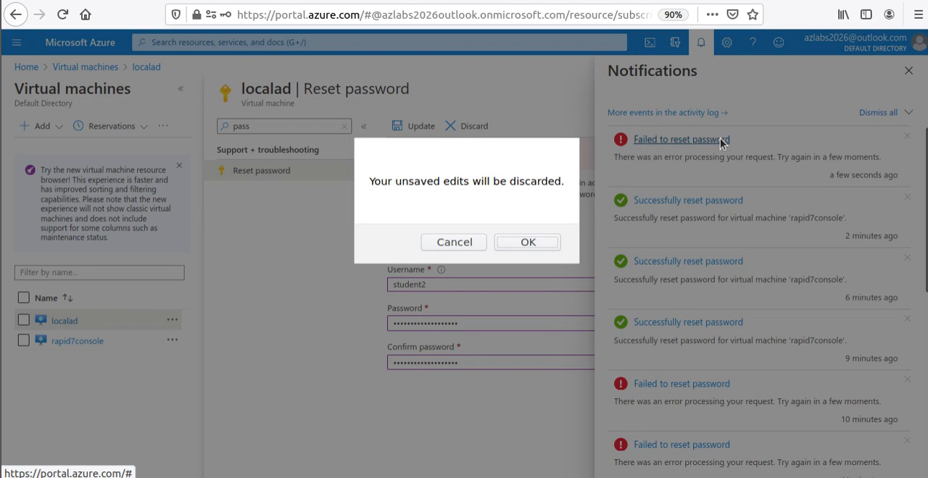
pyautogui.click(545, 245)
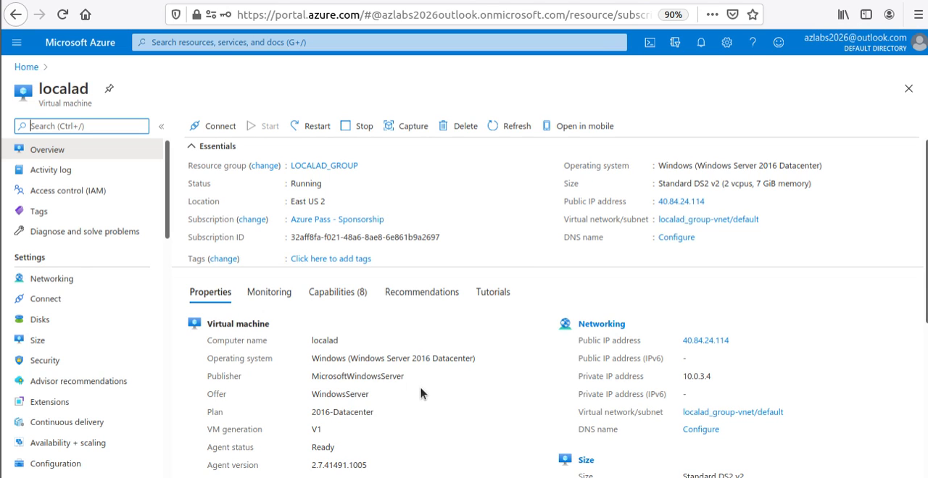
# - Open the activity log from the notifications and look through the recent operations for the password reset
pyautogui.click(700, 47)
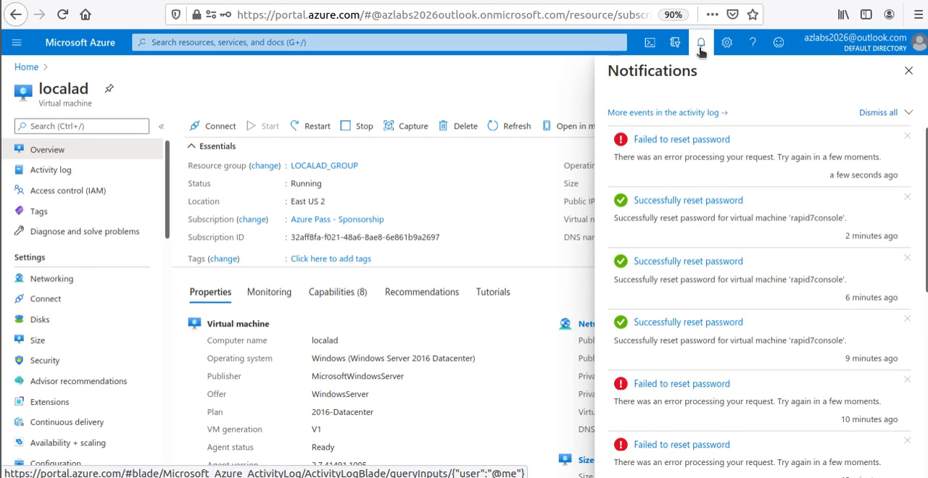
pyautogui.click(687, 114)
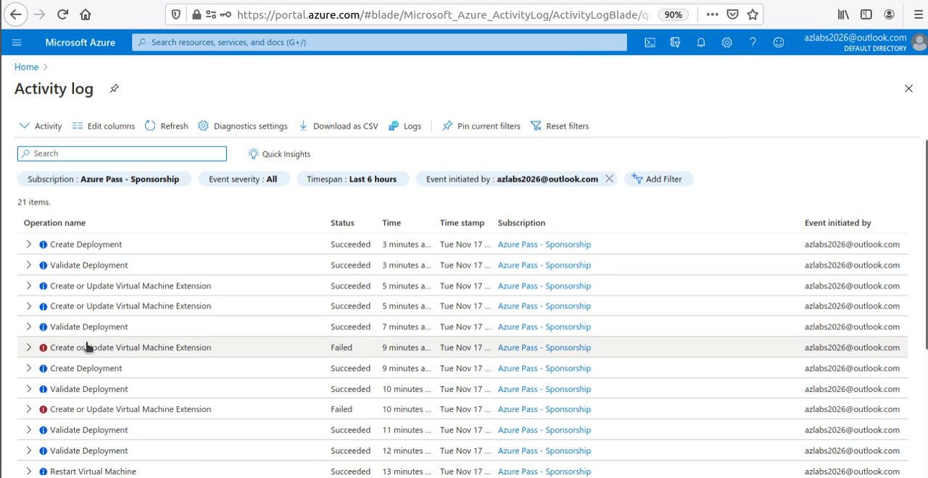
pyautogui.scroll(-5, 337, 253)
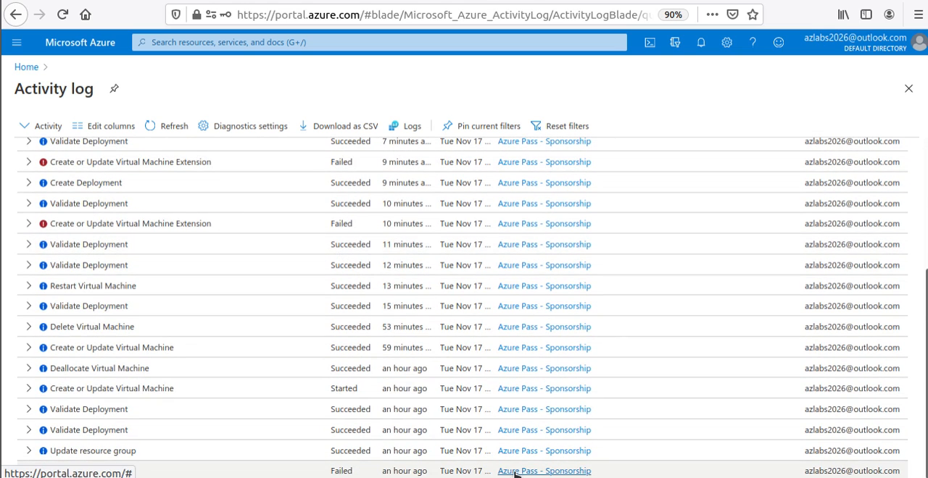
pyautogui.scroll(5, 518, 464)
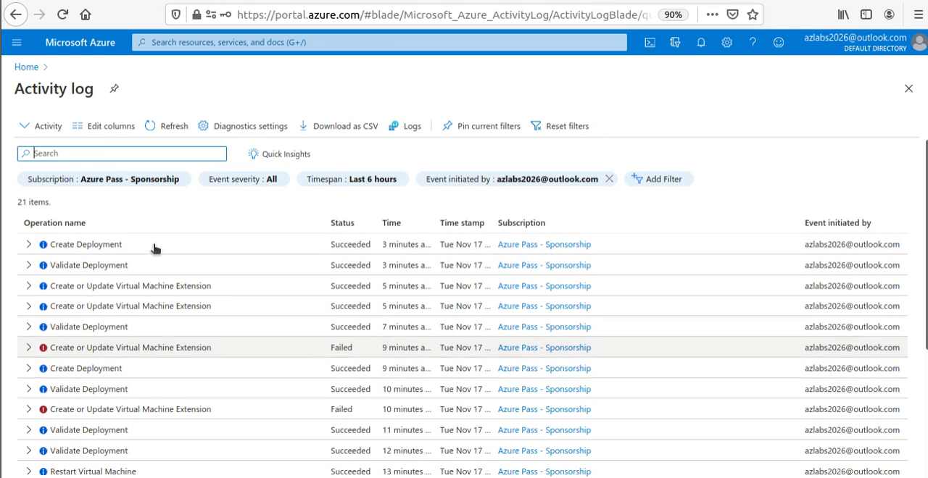
# - Return to the portal home page and highlight the retry advice in the newest password reset notification
pyautogui.click(29, 68)
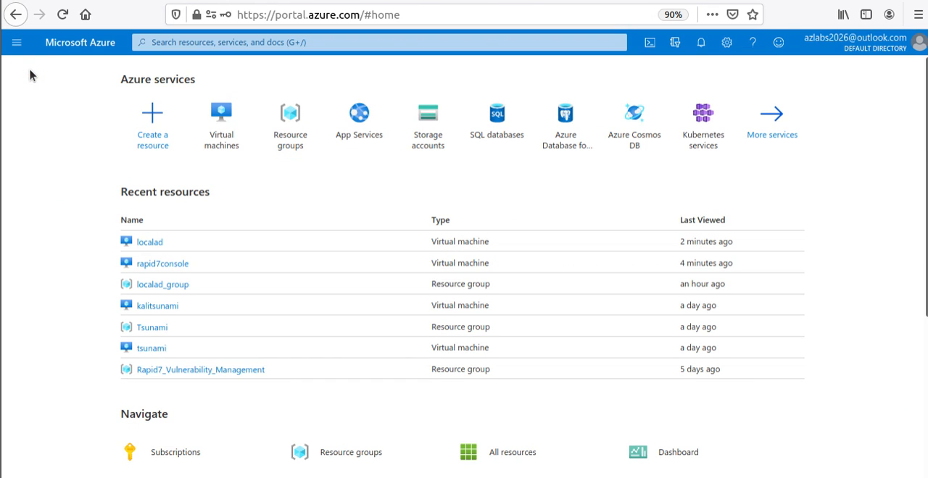
pyautogui.click(701, 45)
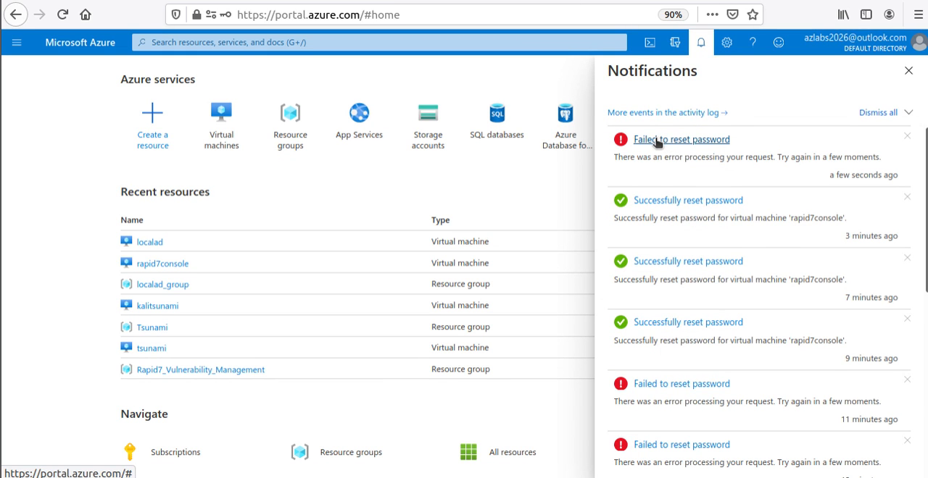
pyautogui.moveTo(777, 157); pyautogui.dragTo(878, 157)
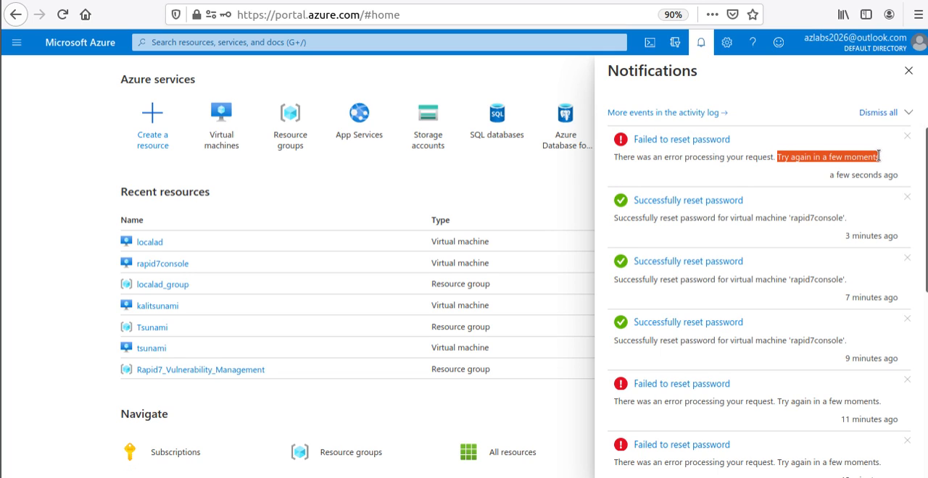